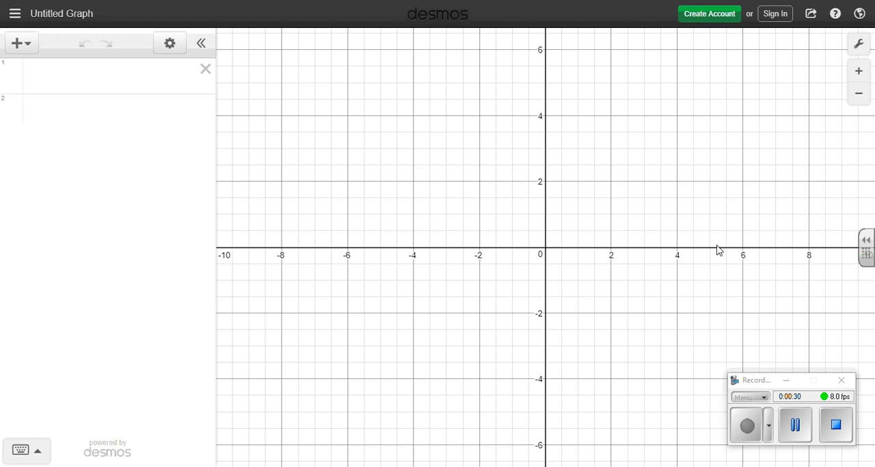
Sign in with the Google account and view the list of saved graphs
{"action": "left_click", "coordinate": [777, 17]}
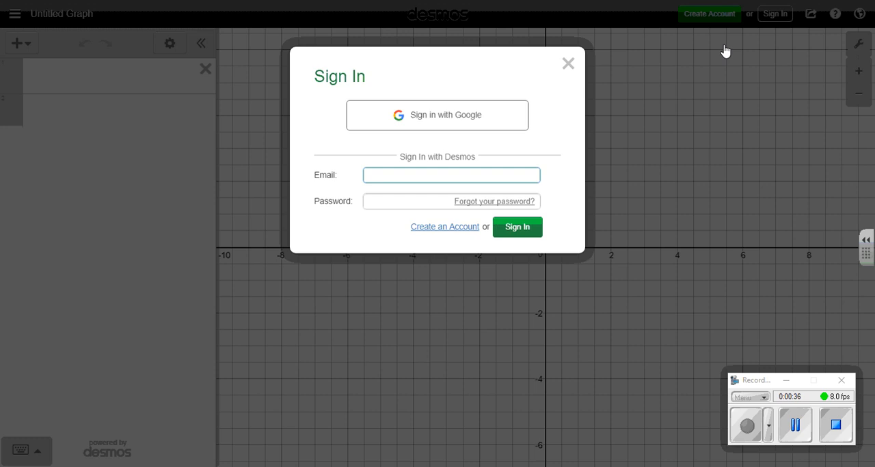
{"action": "left_click", "coordinate": [487, 114]}
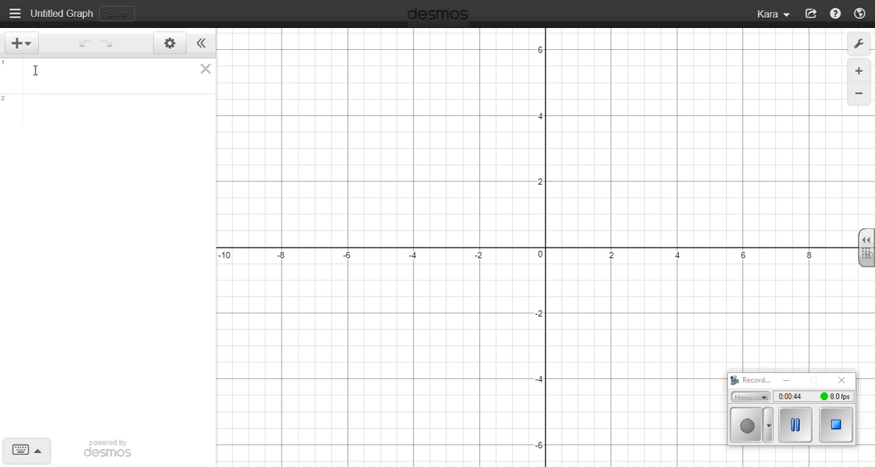
{"action": "left_click", "coordinate": [15, 14]}
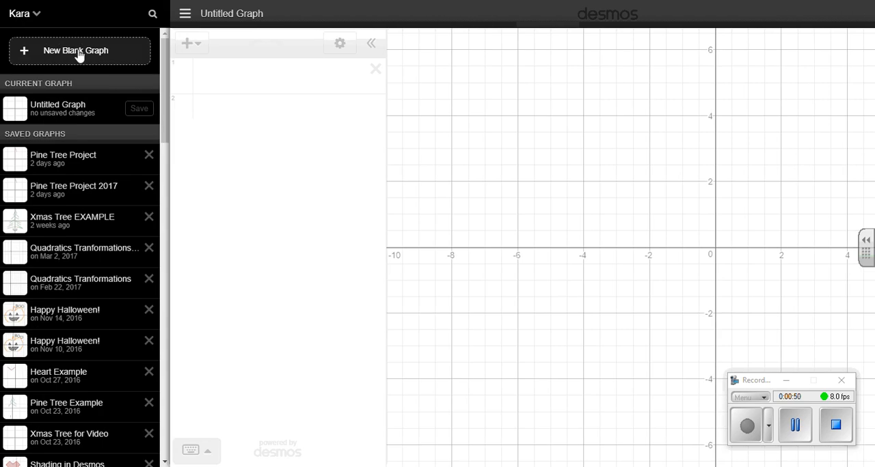
{"action": "left_click", "coordinate": [229, 22]}
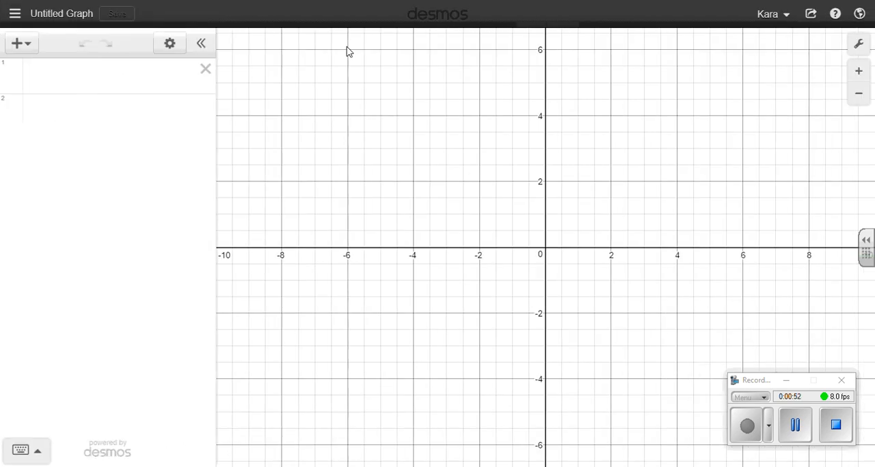
Save the untitled graph under the title "Line Project 2017"
{"action": "left_click", "coordinate": [62, 21]}
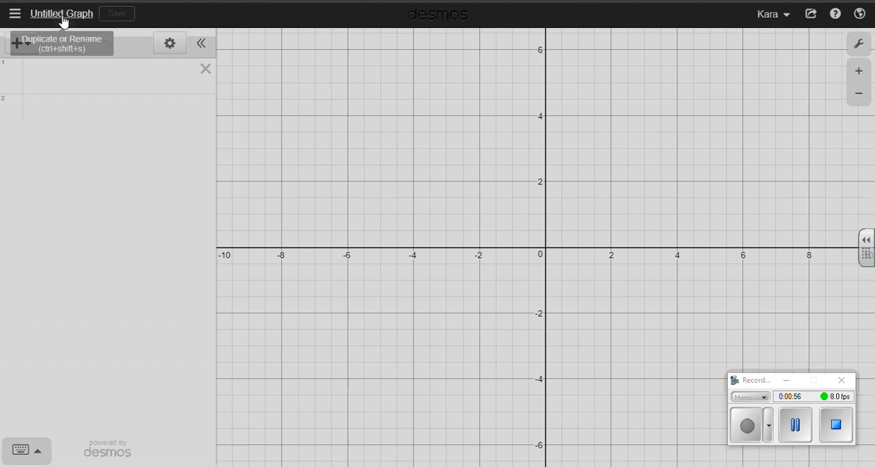
{"action": "left_click", "coordinate": [375, 124]}
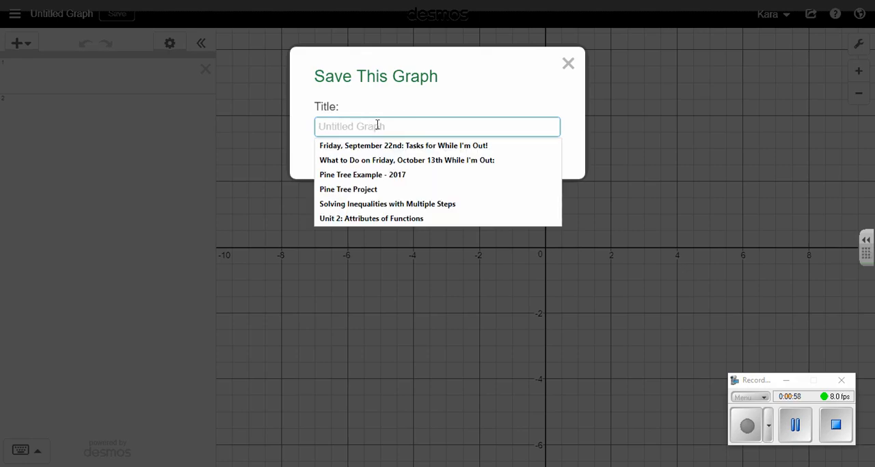
{"action": "type", "text": "Line Project 2017"}
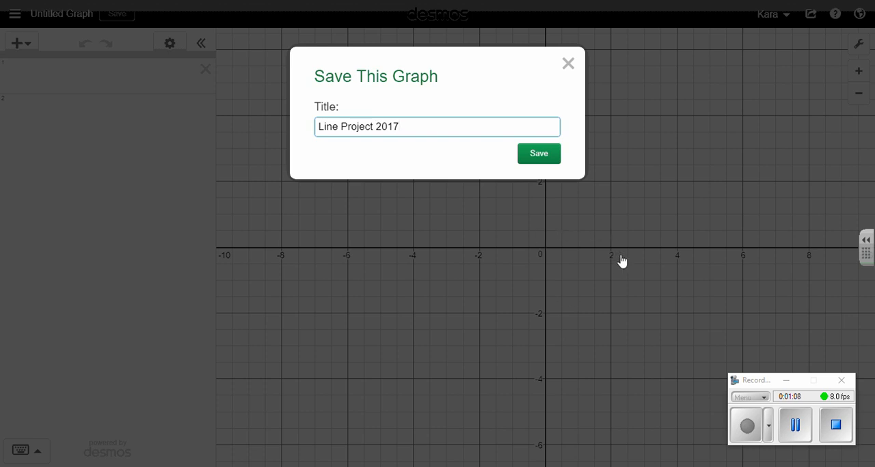
{"action": "left_click", "coordinate": [542, 158]}
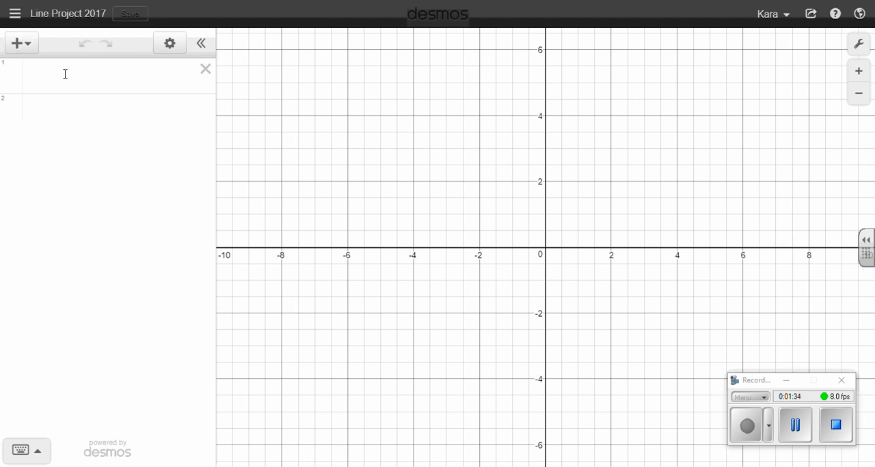
{"action": "left_click", "coordinate": [27, 46]}
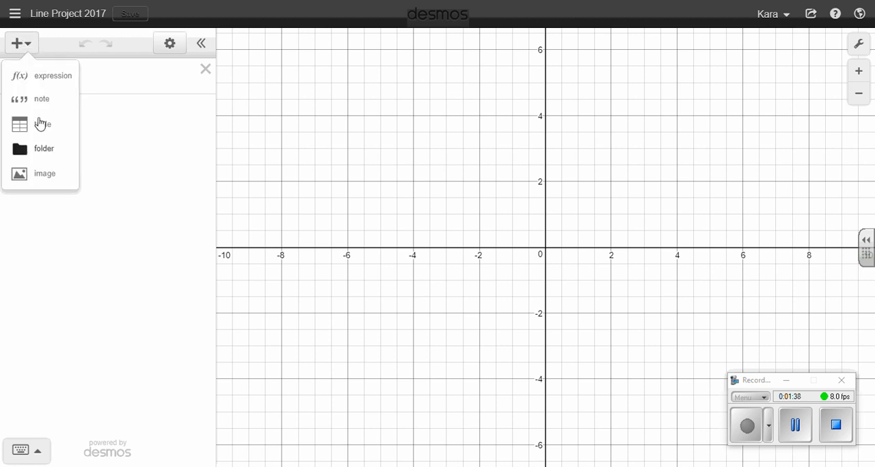
{"action": "left_click", "coordinate": [145, 232]}
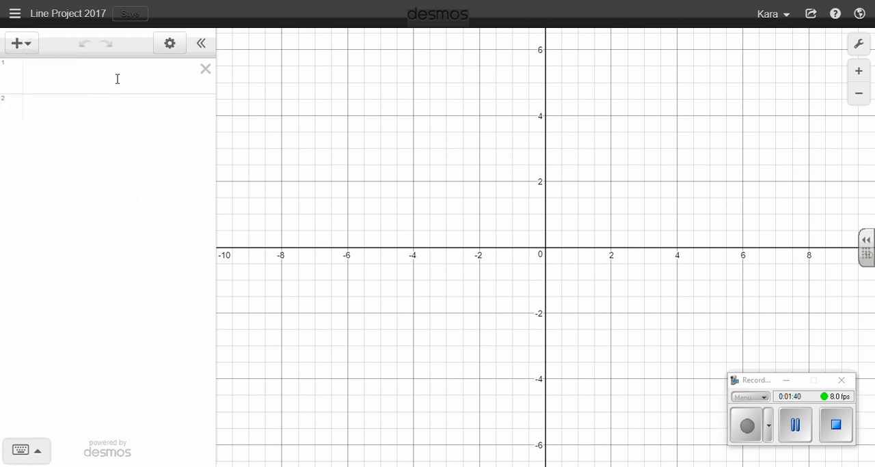
{"action": "left_click", "coordinate": [118, 79]}
{"action": "type", "text": "j;lkj"}
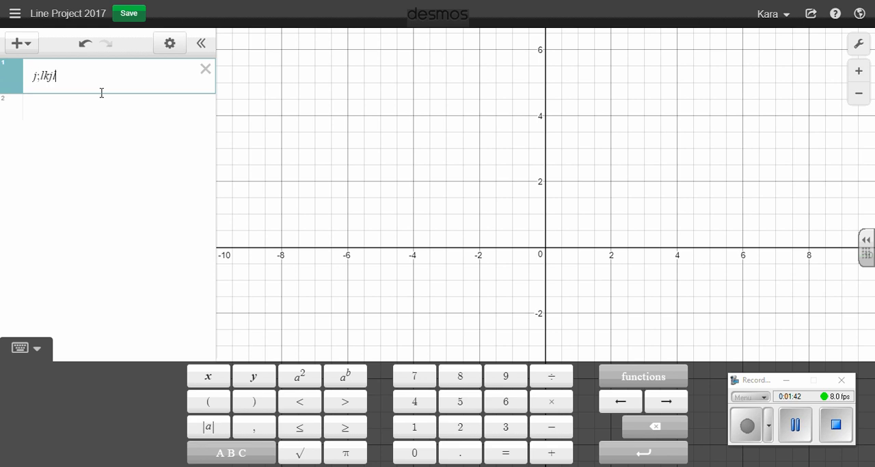
{"action": "left_click_drag", "start_coordinate": [98, 72], "coordinate": [10, 77]}
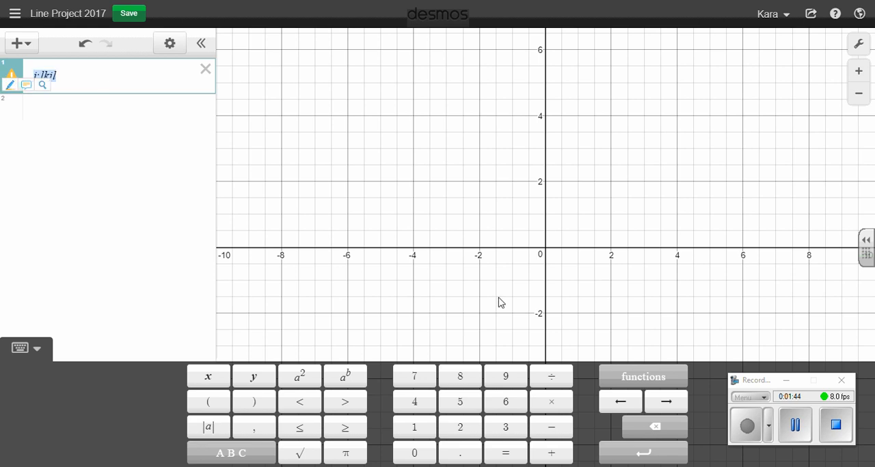
Enter the equation y = 3x + 4 in the first expression row, replacing any text there
{"action": "left_click", "coordinate": [253, 379]}
{"action": "left_click", "coordinate": [506, 453]}
{"action": "left_click", "coordinate": [506, 427]}
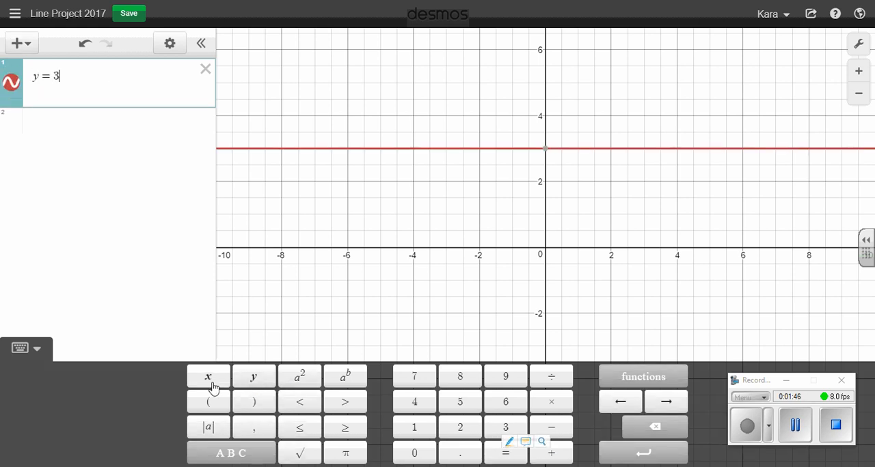
{"action": "left_click", "coordinate": [208, 377]}
{"action": "left_click", "coordinate": [551, 453]}
{"action": "left_click", "coordinate": [412, 404]}
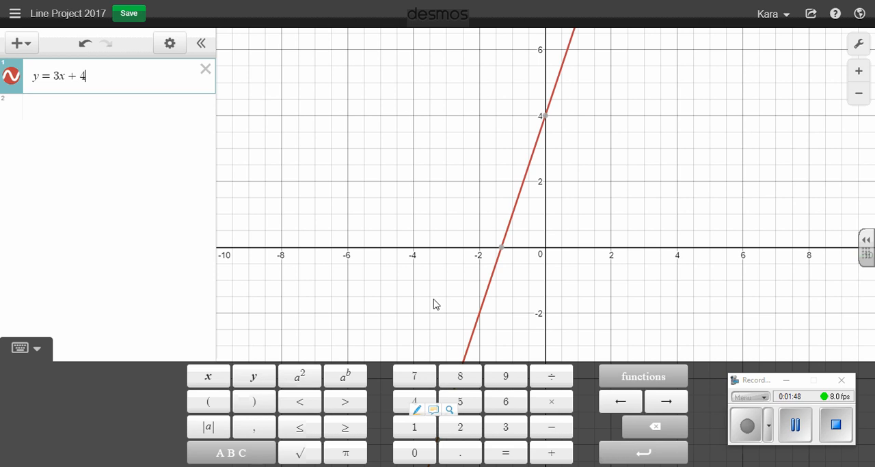
Enter the equation y = 2x − 9 in the second expression row
{"action": "left_click", "coordinate": [99, 111]}
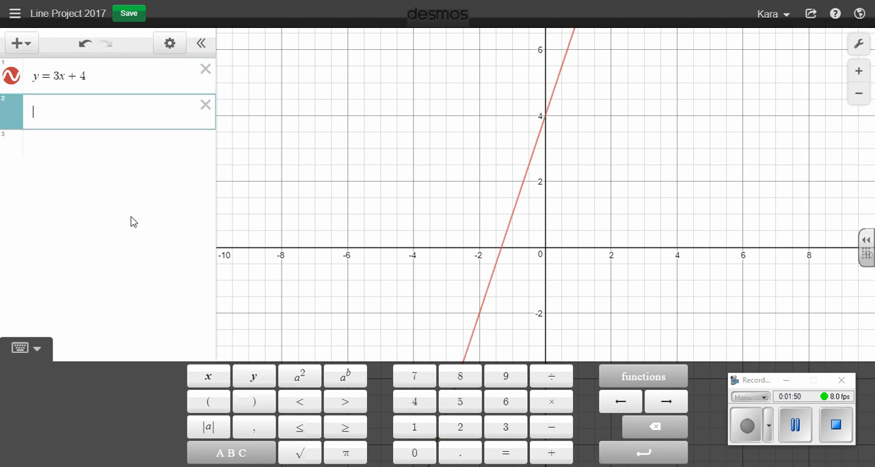
{"action": "left_click", "coordinate": [254, 377]}
{"action": "left_click", "coordinate": [506, 453]}
{"action": "left_click", "coordinate": [460, 427]}
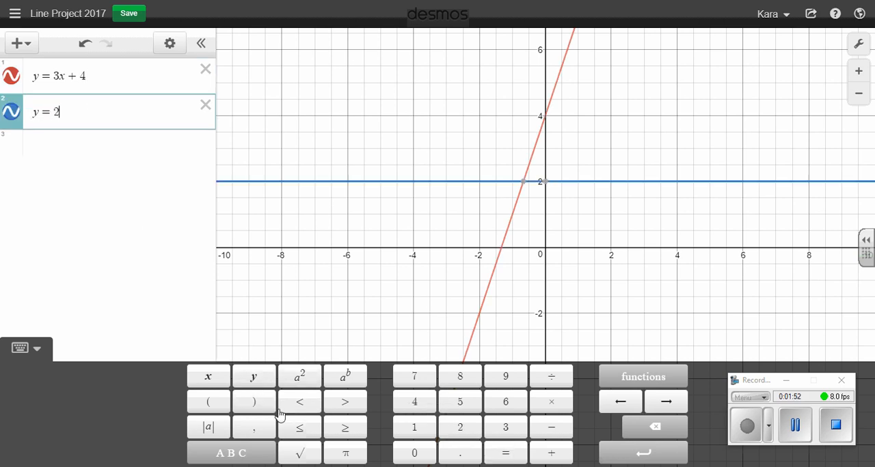
{"action": "left_click", "coordinate": [208, 377]}
{"action": "left_click", "coordinate": [551, 427]}
{"action": "left_click", "coordinate": [506, 377]}
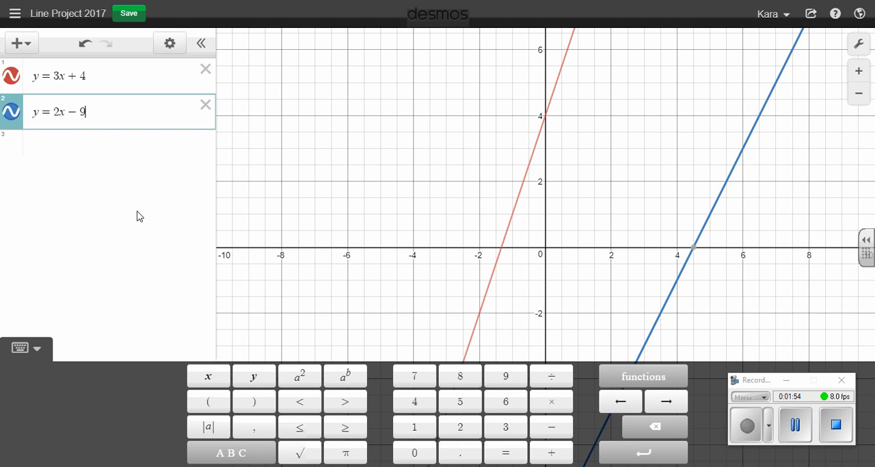
Add a note reading "Line 1" in the row below the two equations
{"action": "left_click", "coordinate": [65, 153]}
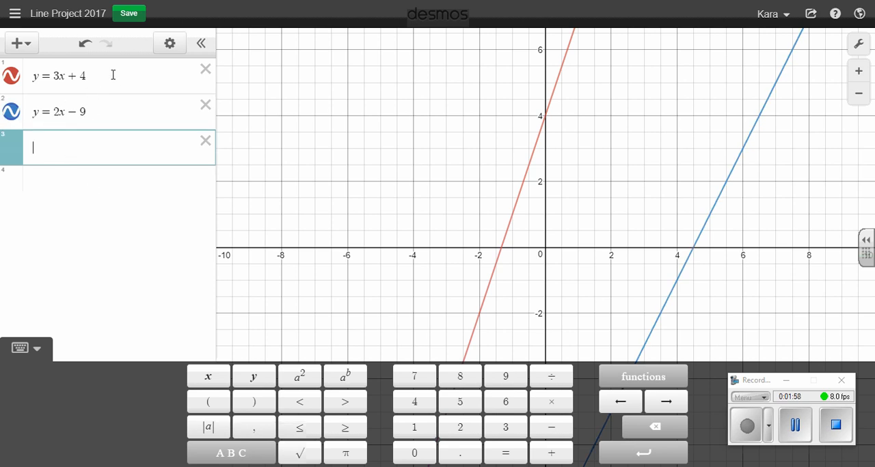
{"action": "left_click", "coordinate": [24, 45]}
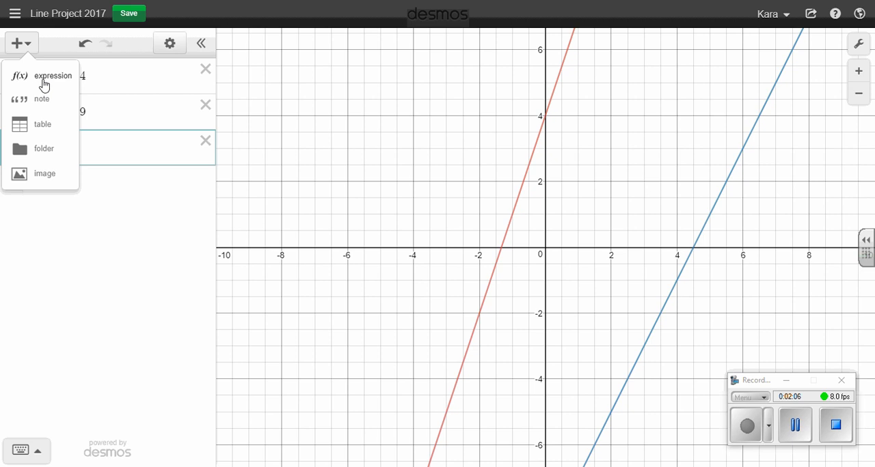
{"action": "left_click", "coordinate": [28, 100]}
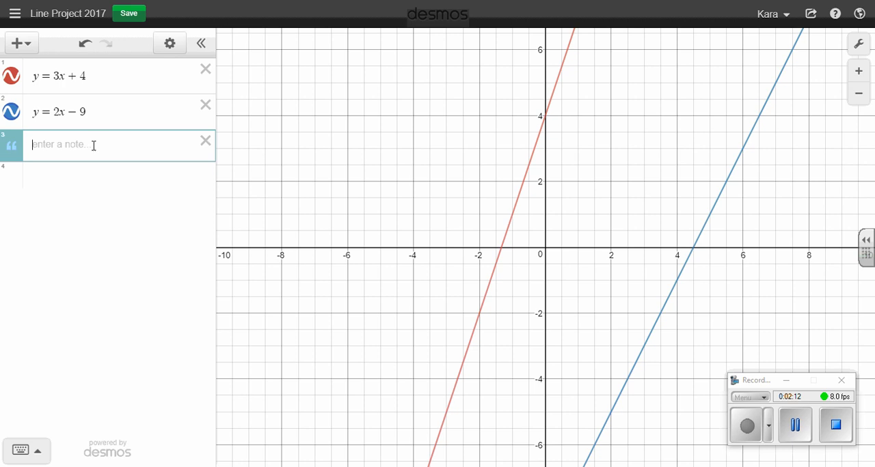
{"action": "type", "text": "Line 1"}
Add a note reading "Line 2" below the Line 1 note
{"action": "left_click", "coordinate": [98, 182]}
{"action": "left_click", "coordinate": [17, 43]}
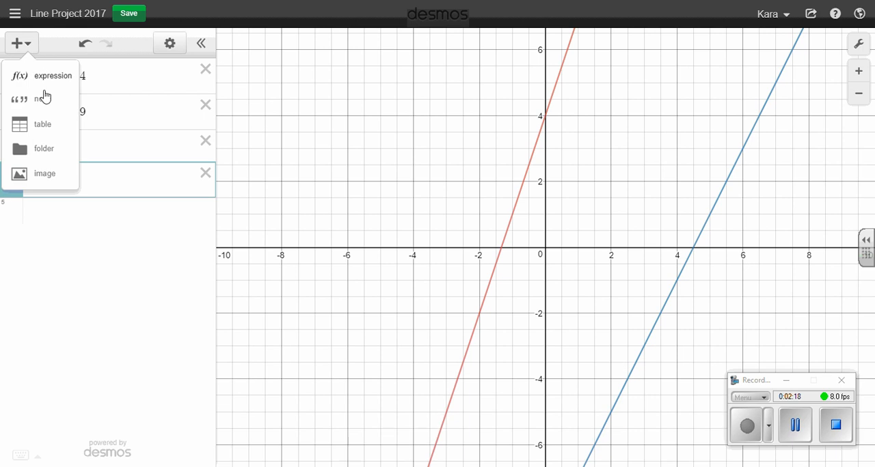
{"action": "left_click", "coordinate": [45, 97]}
{"action": "type", "text": "Line 2"}
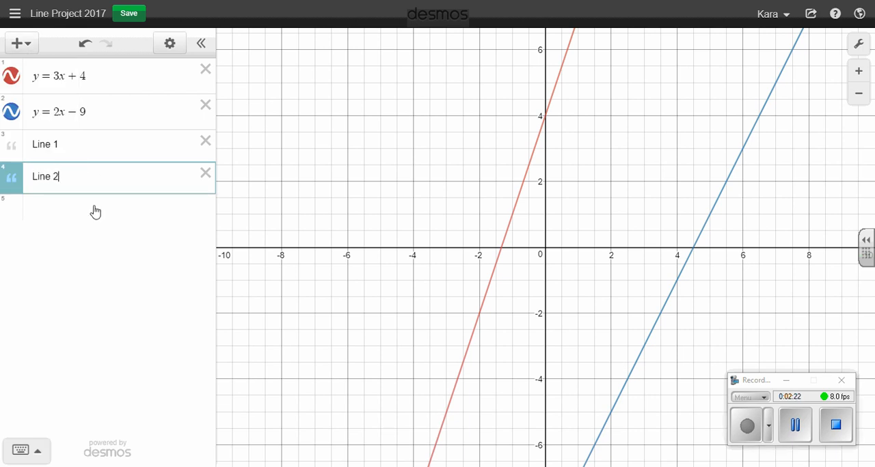
Add a note reading "Line 3" below the Line 2 note
{"action": "left_click", "coordinate": [95, 212]}
{"action": "left_click", "coordinate": [18, 43]}
{"action": "left_click", "coordinate": [50, 108]}
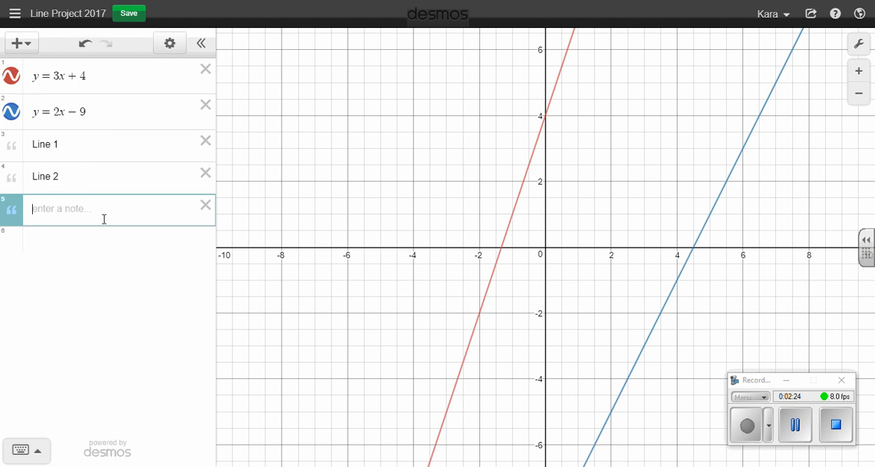
{"action": "type", "text": "Line 3"}
Add a note reading "Line 4" below the Line 3 note
{"action": "left_click", "coordinate": [61, 259]}
{"action": "left_click", "coordinate": [19, 43]}
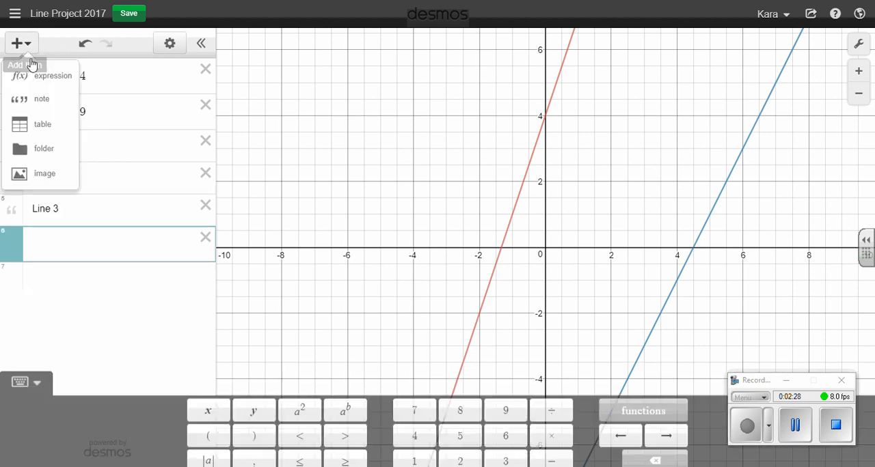
{"action": "left_click", "coordinate": [44, 110]}
{"action": "type", "text": "Line 4"}
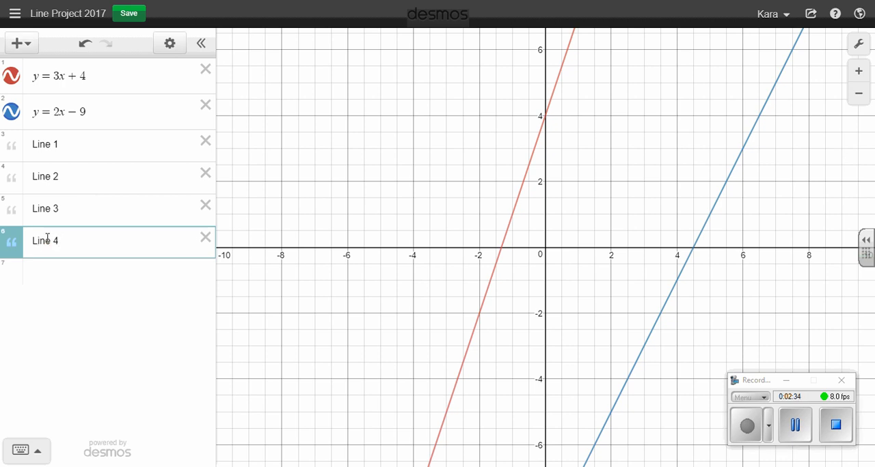
Add an empty expression row below the Line 4 note and dismiss the e-mail notification
{"action": "left_click", "coordinate": [66, 275]}
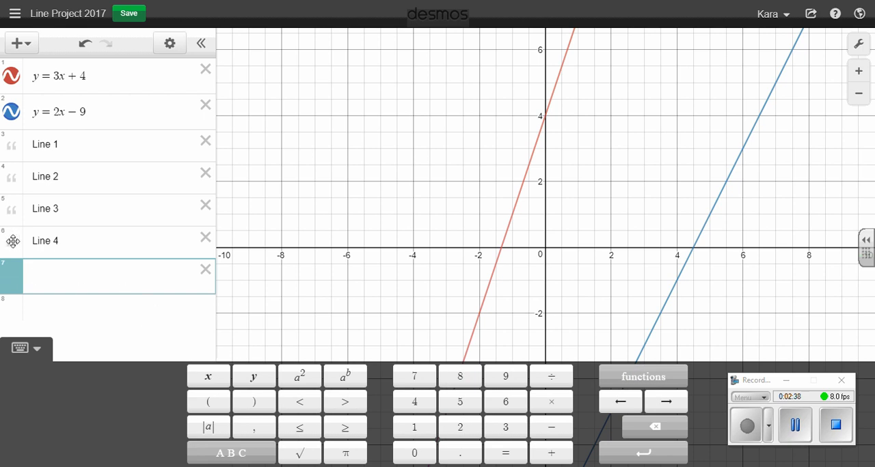
{"action": "mouse_move", "coordinate": [12, 240]}
{"action": "left_mouse_down"}
{"action": "mouse_move", "coordinate": [10, 81]}
{"action": "mouse_move", "coordinate": [9, 247]}
{"action": "left_mouse_up"}
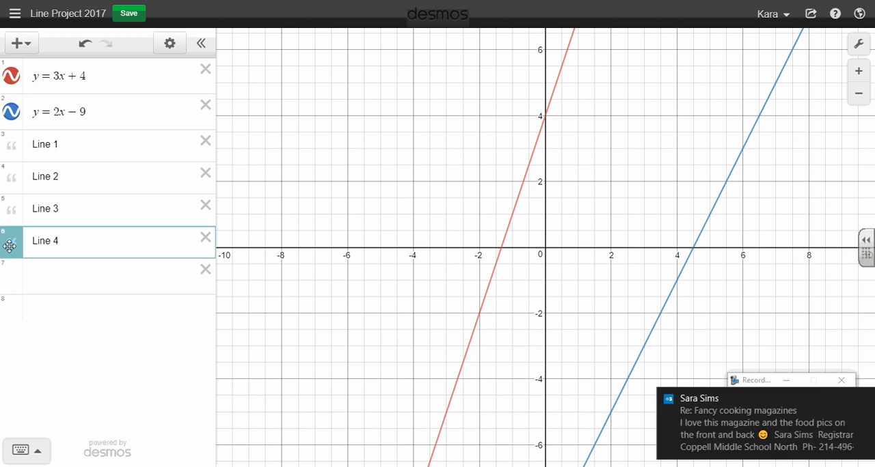
{"action": "left_click", "coordinate": [864, 399]}
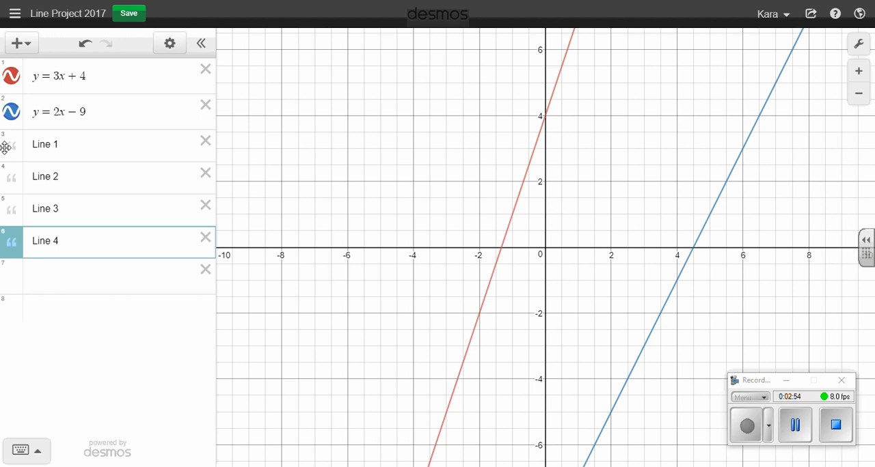
Move the Line 1 note directly above y = 3x + 4 and the Line 2 note directly above y = 2x − 9
{"action": "left_click_drag", "start_coordinate": [10, 143], "coordinate": [10, 72]}
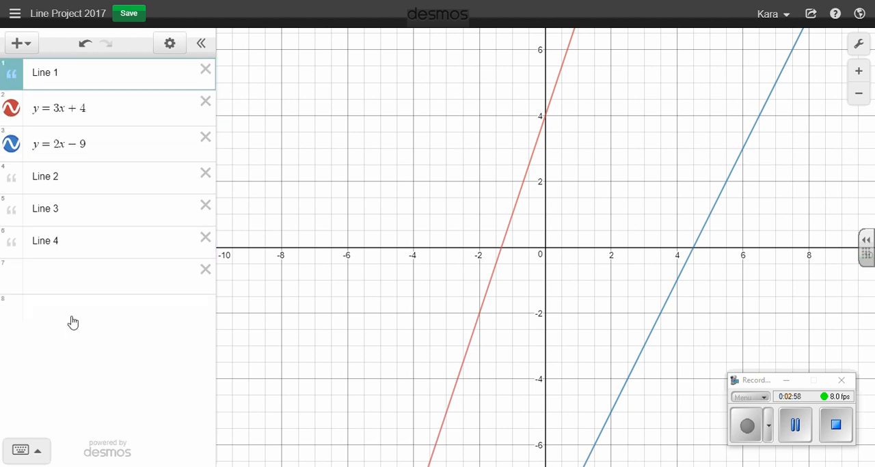
{"action": "left_click_drag", "start_coordinate": [11, 177], "coordinate": [13, 148]}
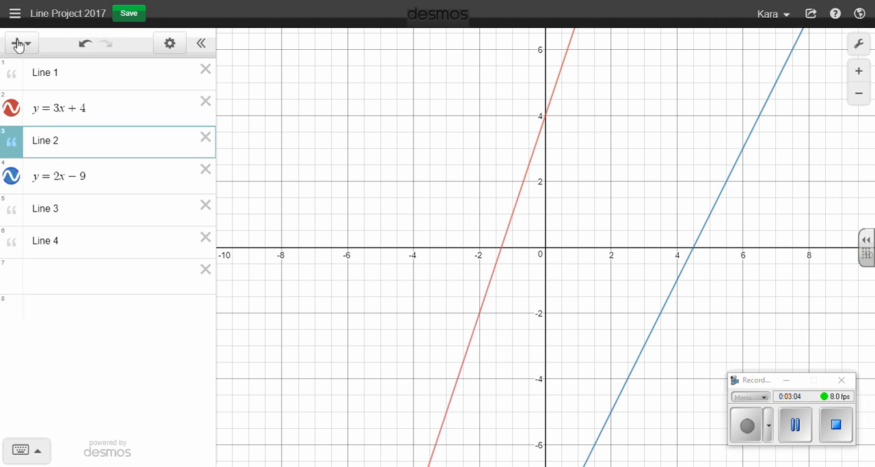
Add a note reading "Line 5" in the empty row below the Line 4 note
{"action": "left_click", "coordinate": [61, 275]}
{"action": "left_click", "coordinate": [19, 44]}
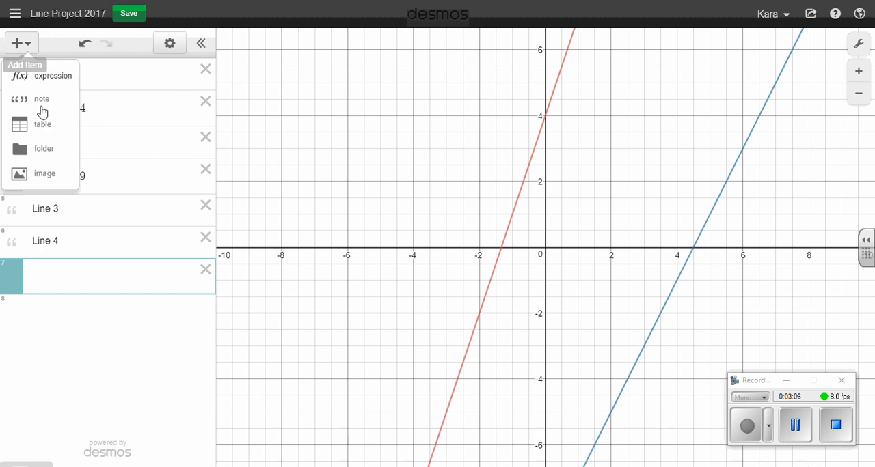
{"action": "left_click", "coordinate": [41, 96]}
{"action": "type", "text": "Line 5"}
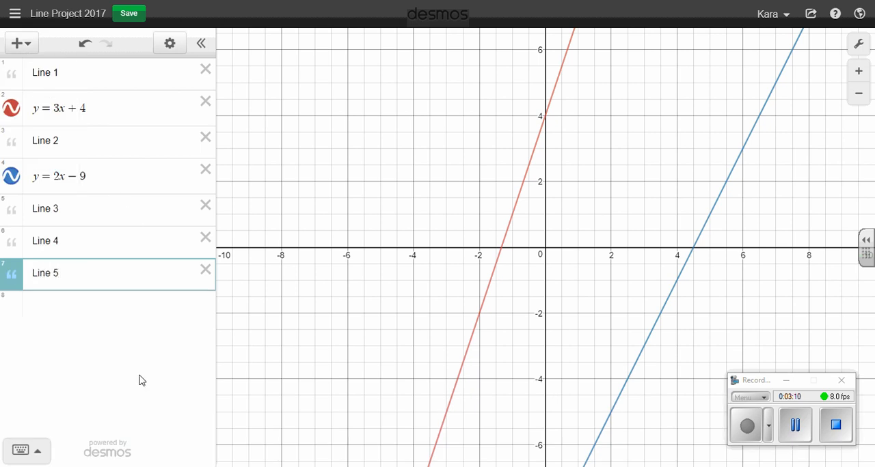
Add an empty expression row below the Line 5 note
{"action": "left_click", "coordinate": [94, 316]}
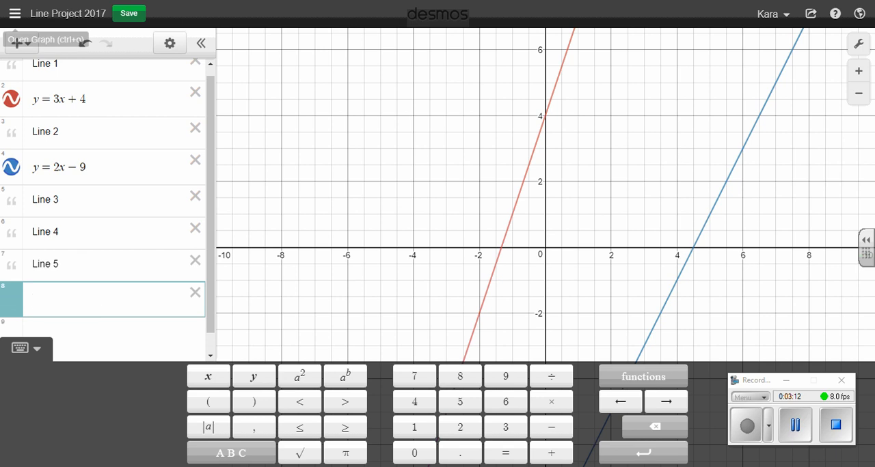
{"action": "left_click", "coordinate": [21, 43]}
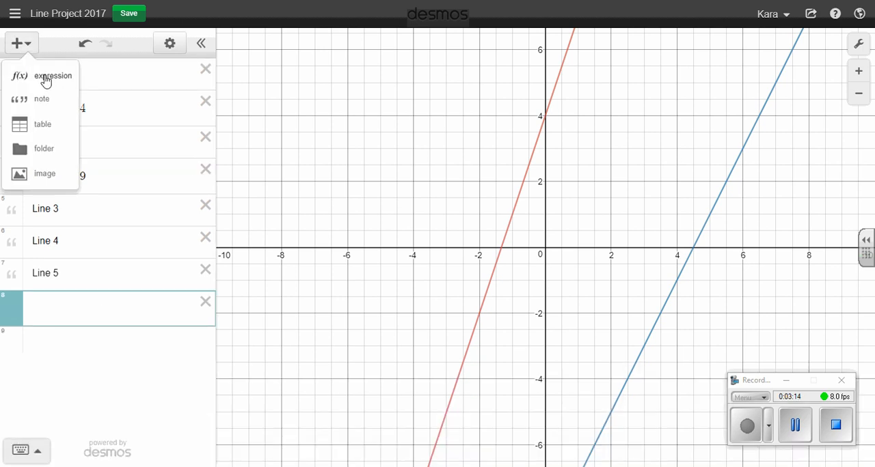
{"action": "left_click", "coordinate": [54, 307]}
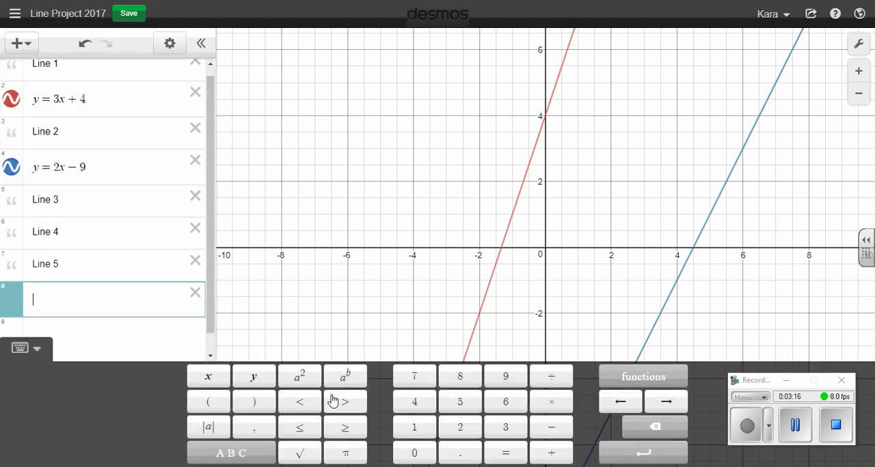
Enter the equation y = −2x + 2 in the empty row below the Line 5 note and add an empty row beneath it
{"action": "left_click", "coordinate": [262, 382]}
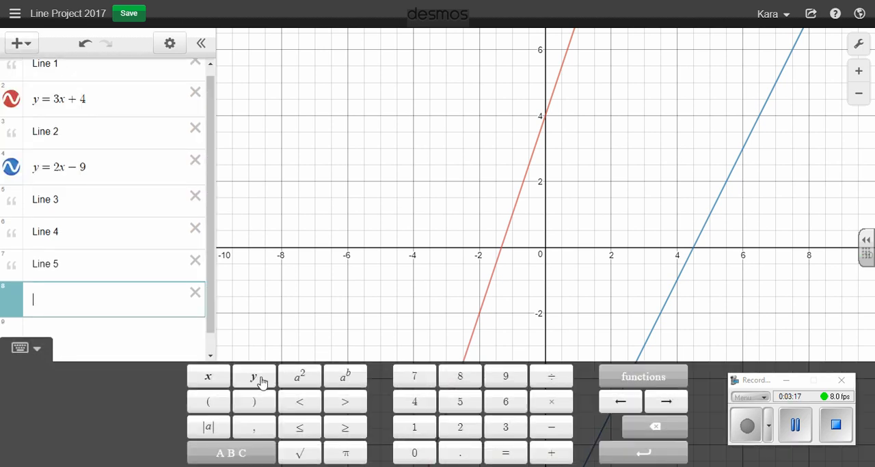
{"action": "left_click", "coordinate": [509, 457]}
{"action": "left_click", "coordinate": [555, 430]}
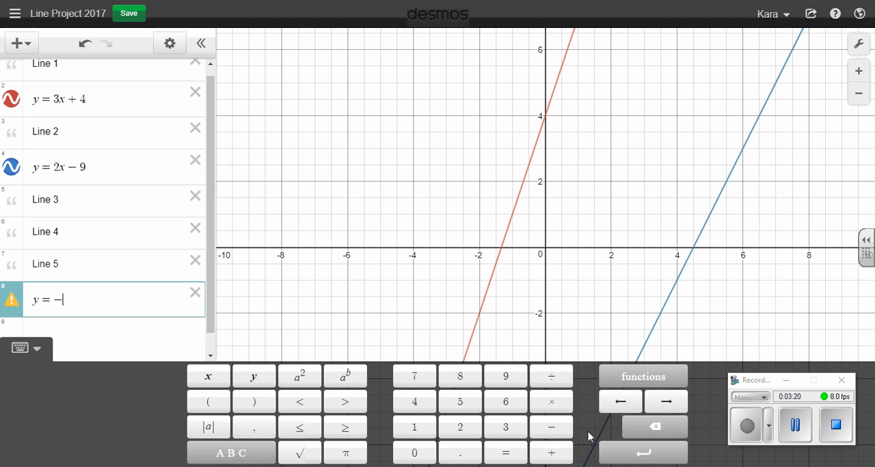
{"action": "left_click", "coordinate": [458, 429]}
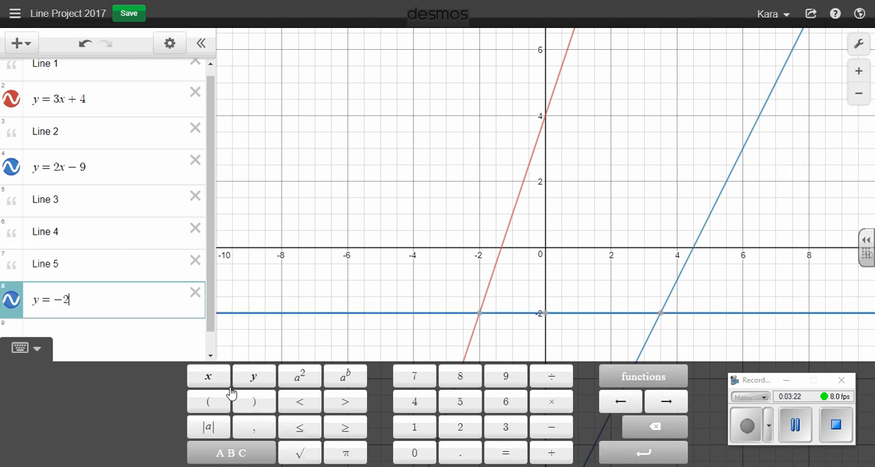
{"action": "left_click", "coordinate": [208, 376]}
{"action": "left_click", "coordinate": [552, 453]}
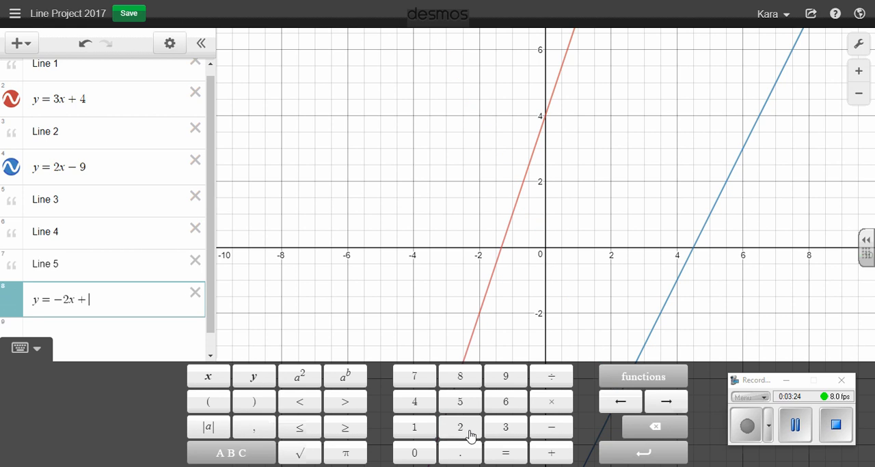
{"action": "left_click", "coordinate": [464, 431]}
{"action": "left_click", "coordinate": [147, 335]}
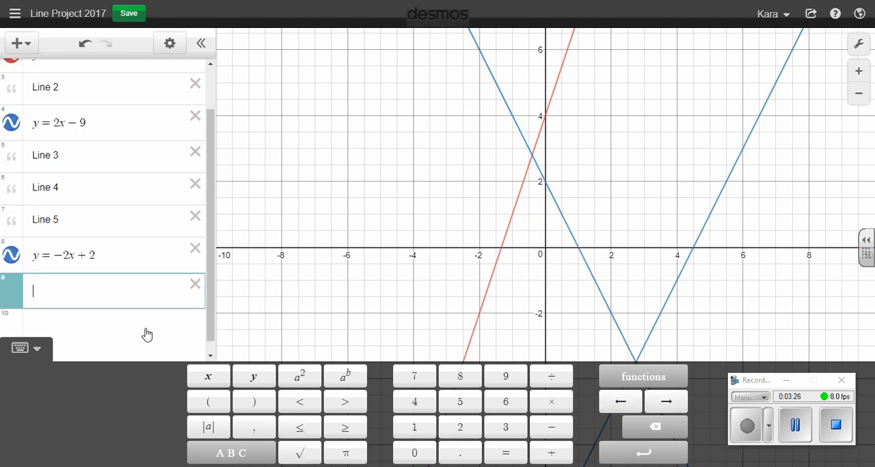
Move the equation y = −2x + 2 directly below the Line 3 note
{"action": "scroll", "coordinate": [78, 248], "scroll_direction": "up", "scroll_amount": 2}
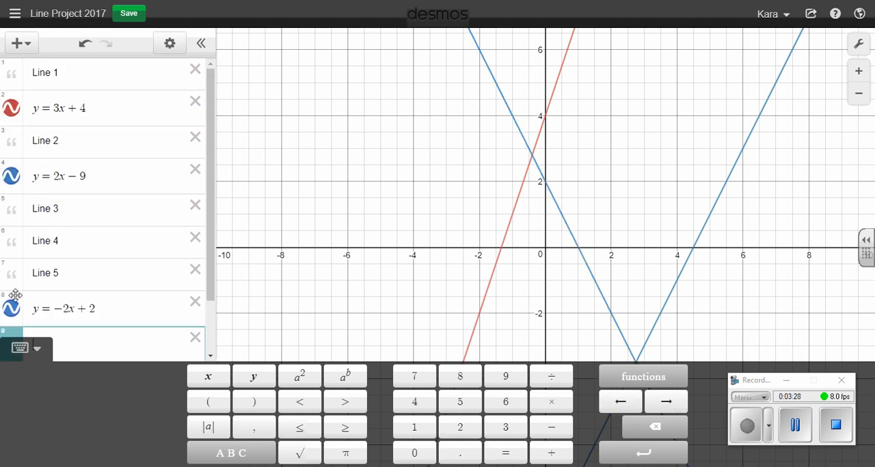
{"action": "left_click_drag", "start_coordinate": [21, 298], "coordinate": [14, 244]}
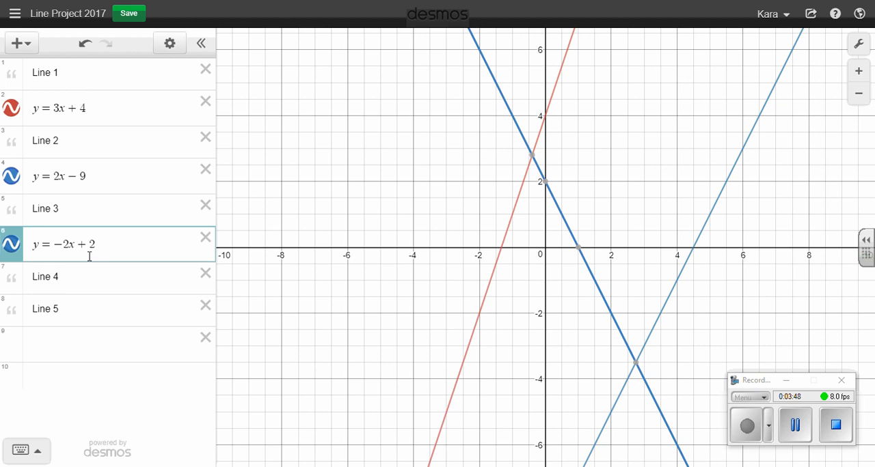
Append the domain restriction {−4 ≤ x ≤ 2} to y = −2x + 2 and check the segment on the graph
{"action": "left_click", "coordinate": [127, 240]}
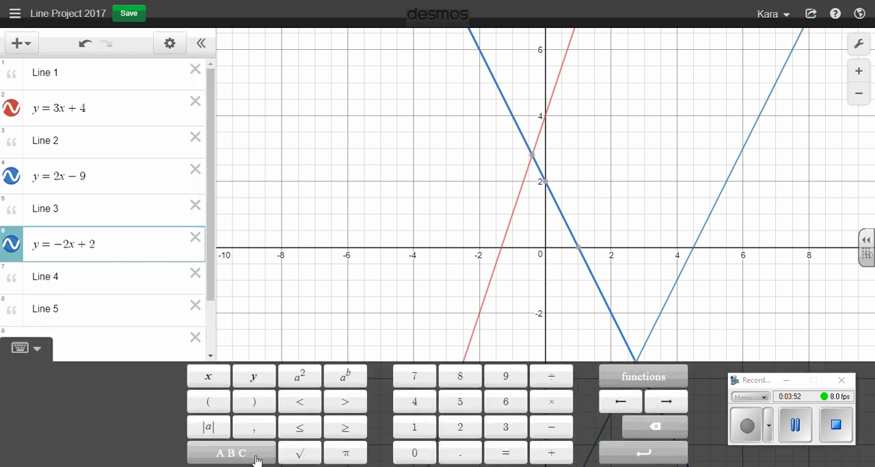
{"action": "left_click", "coordinate": [256, 459]}
{"action": "left_click", "coordinate": [412, 448]}
{"action": "left_click", "coordinate": [250, 459]}
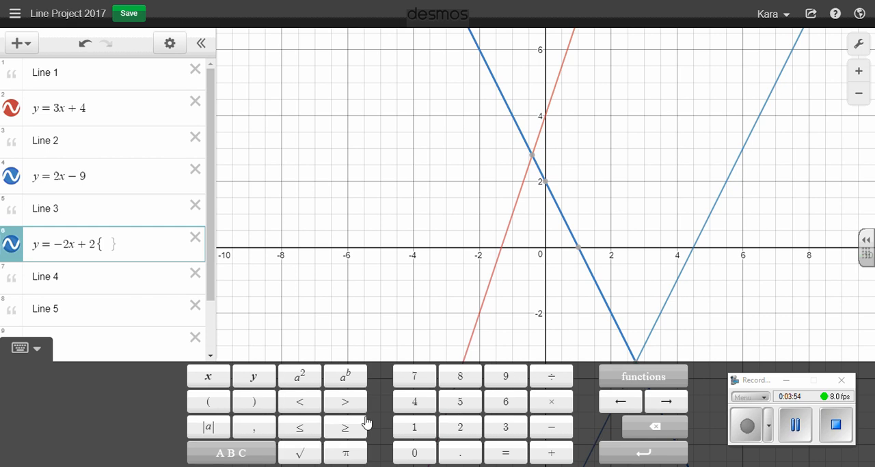
{"action": "left_click", "coordinate": [556, 430]}
{"action": "left_click", "coordinate": [412, 407]}
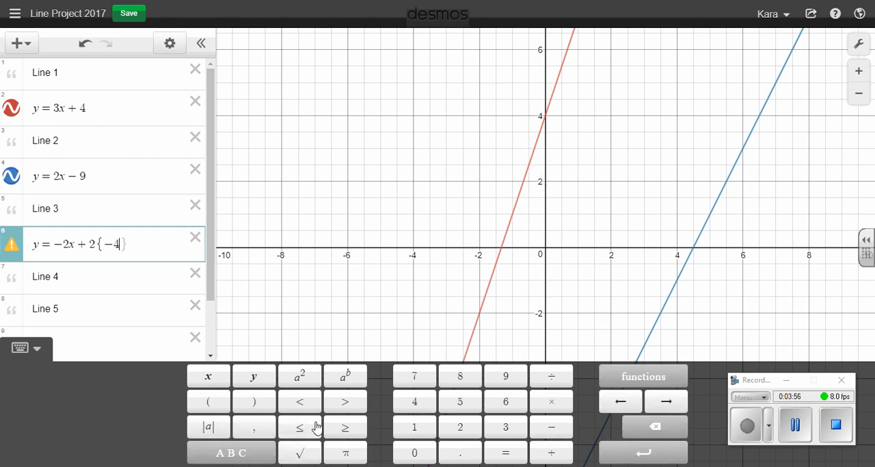
{"action": "left_click", "coordinate": [315, 427]}
{"action": "left_click", "coordinate": [208, 377]}
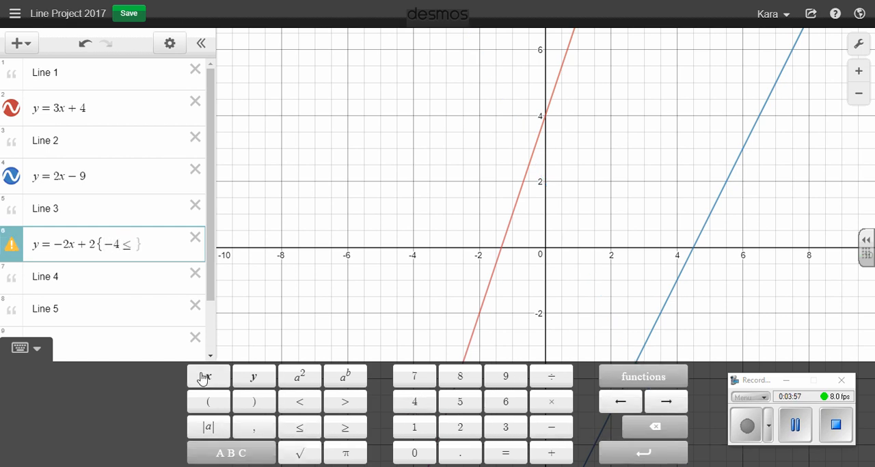
{"action": "left_click", "coordinate": [309, 429]}
{"action": "left_click", "coordinate": [460, 427]}
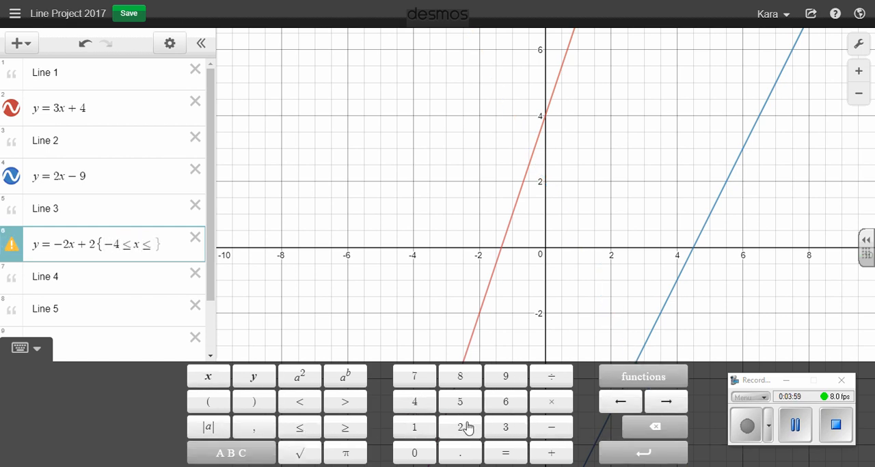
{"action": "left_click", "coordinate": [531, 322]}
{"action": "left_click_drag", "start_coordinate": [445, 156], "coordinate": [457, 279]}
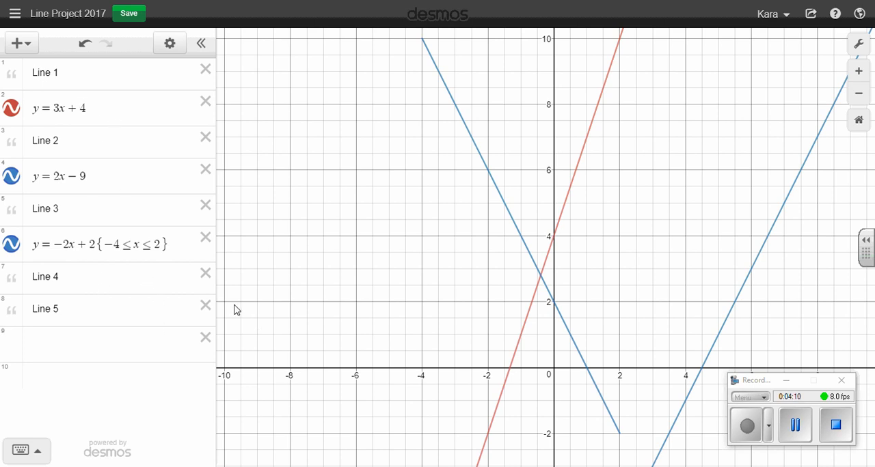
Enter y − 2 = 2(x − 4) in the empty last row and move it directly below the Line 3 equation
{"action": "left_click", "coordinate": [65, 346]}
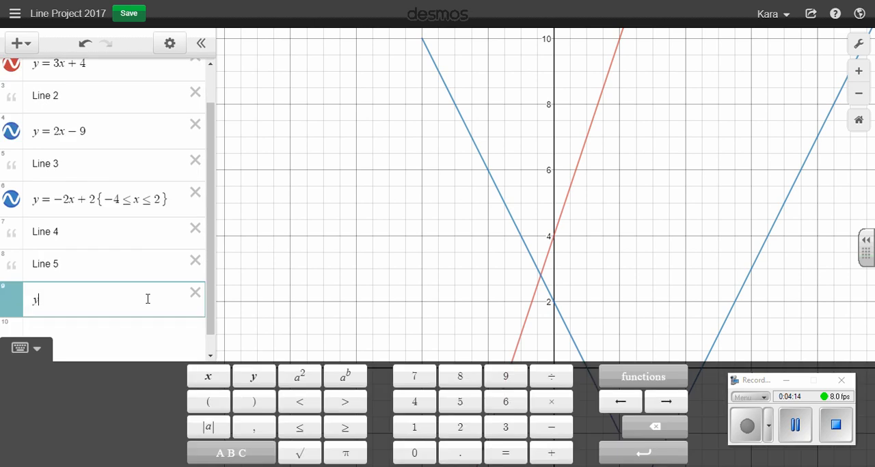
{"action": "type", "text": "y-2=2"}
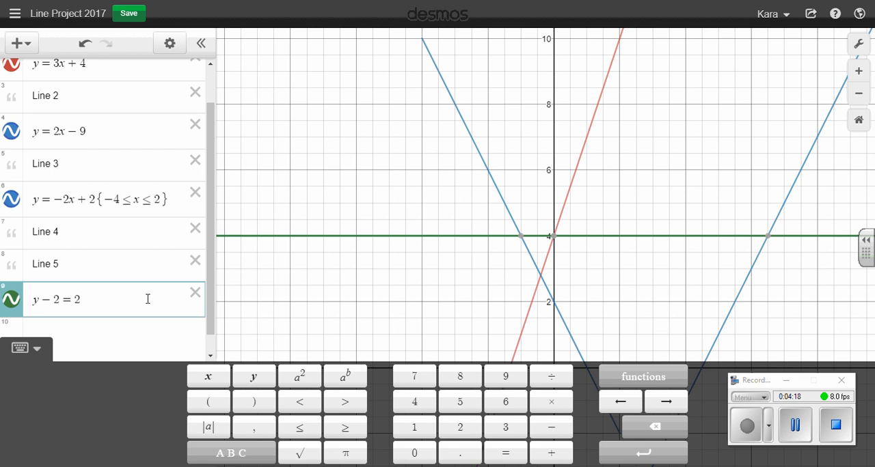
{"action": "type", "text": "("}
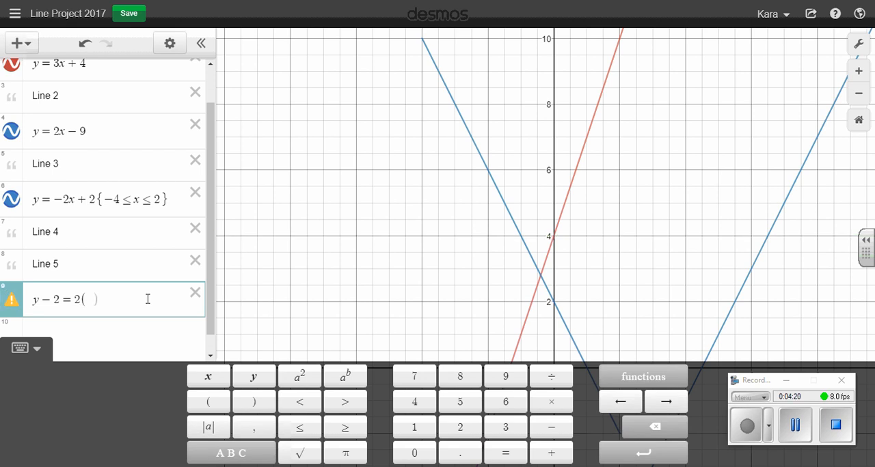
{"action": "type", "text": "x-4"}
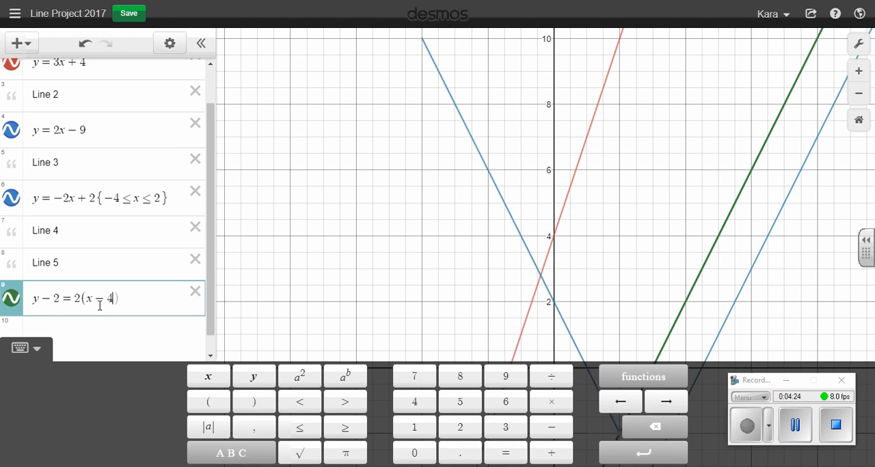
{"action": "left_click_drag", "start_coordinate": [11, 301], "coordinate": [11, 229]}
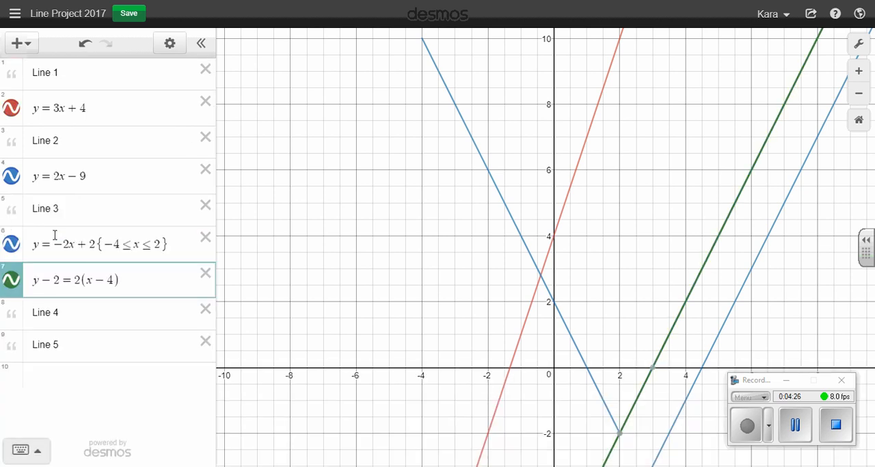
Make the slope negative in the point-slope equation so it reads y − 2 = −2(x − 4)
{"action": "left_click", "coordinate": [74, 279]}
{"action": "type", "text": "-"}
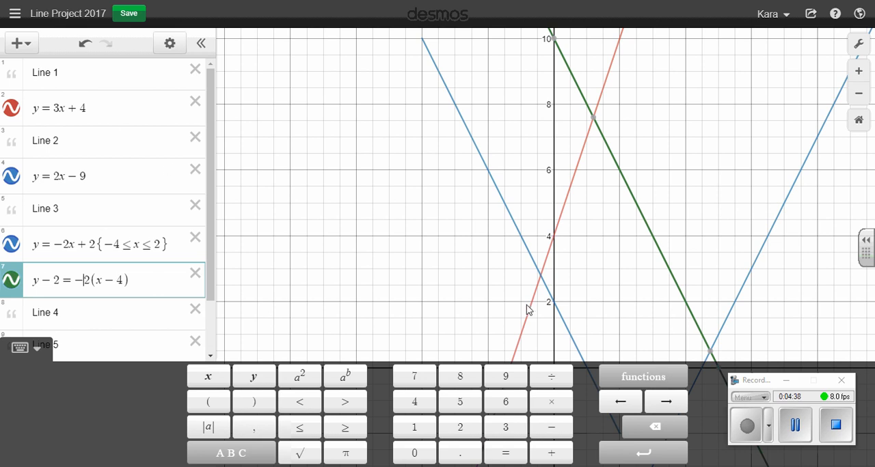
{"action": "left_click", "coordinate": [794, 424]}
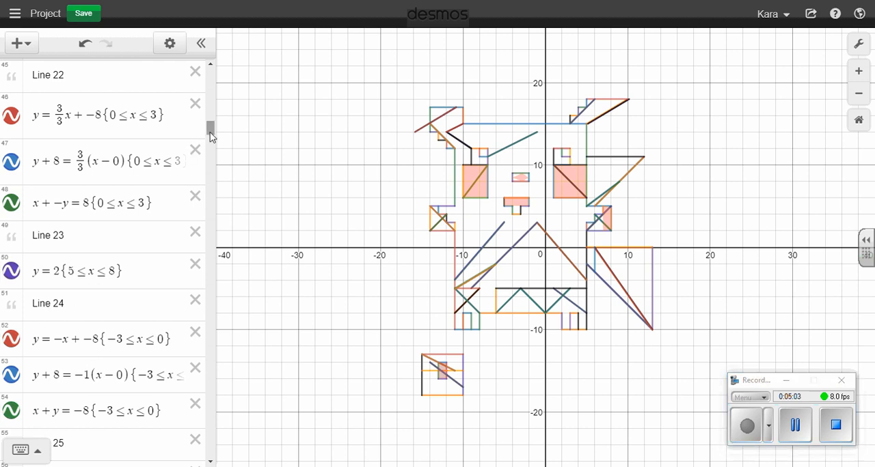
Examine how the Project graph groups equation forms and restrictions under its line notes, and leave it without saving changes
{"action": "left_click_drag", "start_coordinate": [212, 137], "coordinate": [213, 149]}
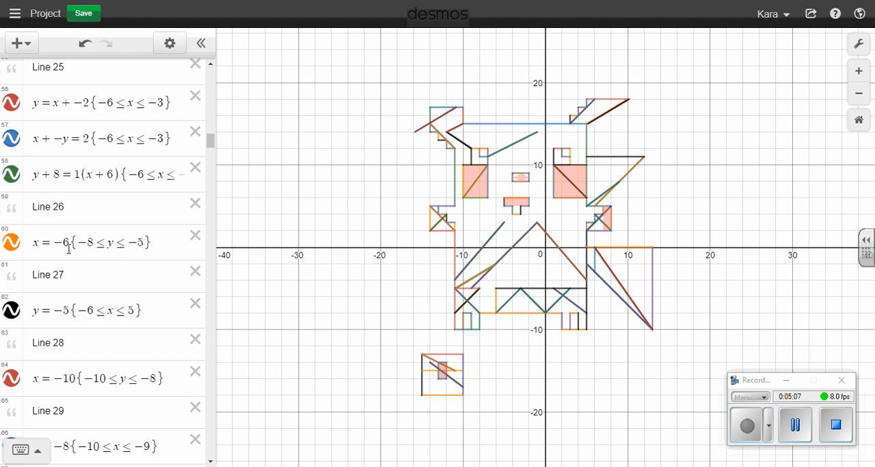
{"action": "left_click_drag", "start_coordinate": [211, 141], "coordinate": [211, 262]}
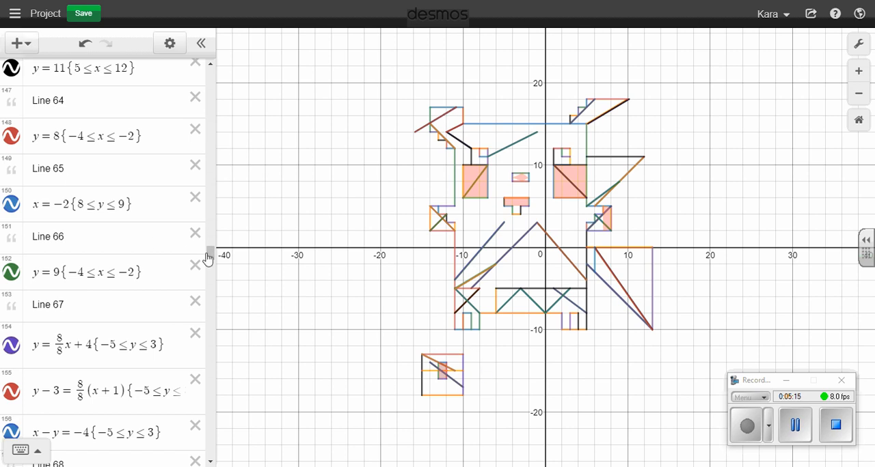
{"action": "left_click_drag", "start_coordinate": [210, 255], "coordinate": [212, 329]}
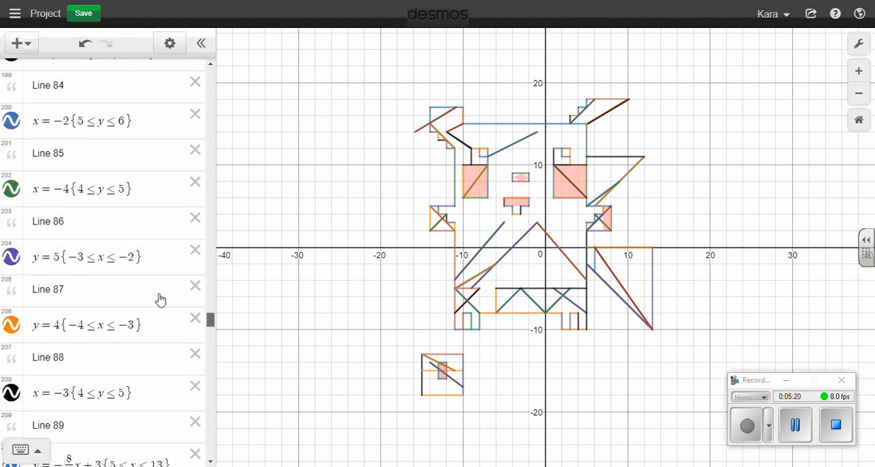
{"action": "left_click", "coordinate": [52, 87]}
{"action": "left_click", "coordinate": [81, 164]}
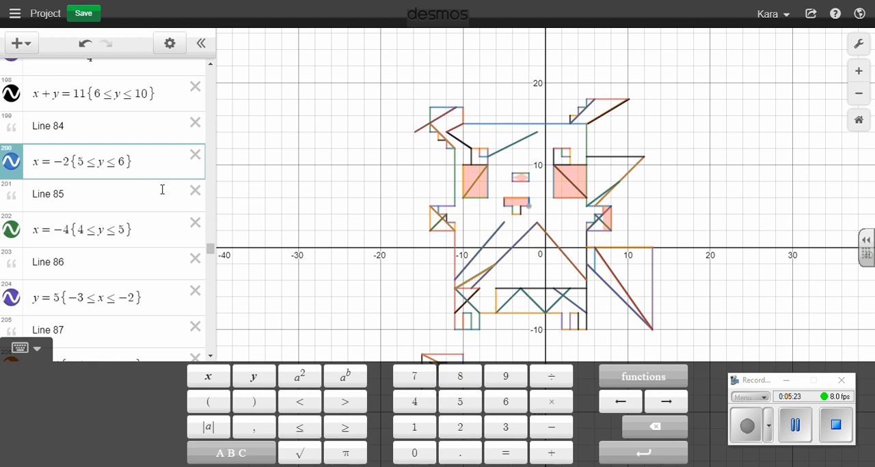
{"action": "scroll", "coordinate": [149, 218], "scroll_direction": "up", "scroll_amount": 3}
{"action": "scroll", "coordinate": [149, 219], "scroll_direction": "up", "scroll_amount": 2}
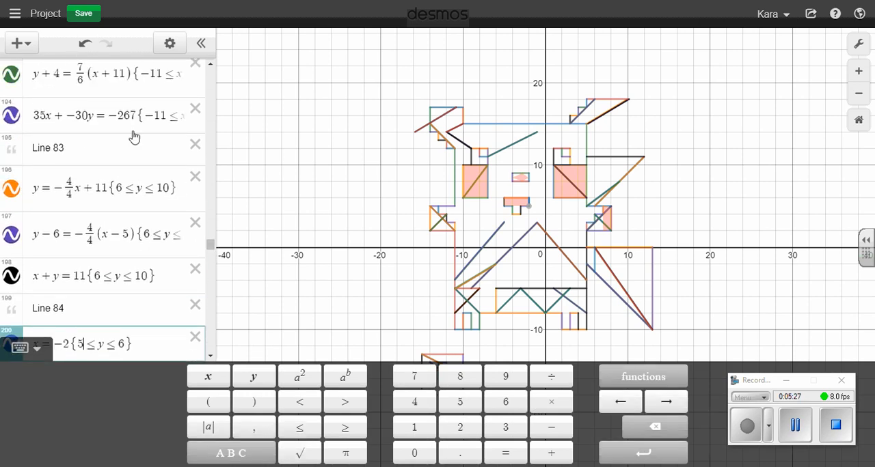
{"action": "scroll", "coordinate": [117, 236], "scroll_direction": "up", "scroll_amount": 2}
{"action": "scroll", "coordinate": [117, 237], "scroll_direction": "up", "scroll_amount": 2}
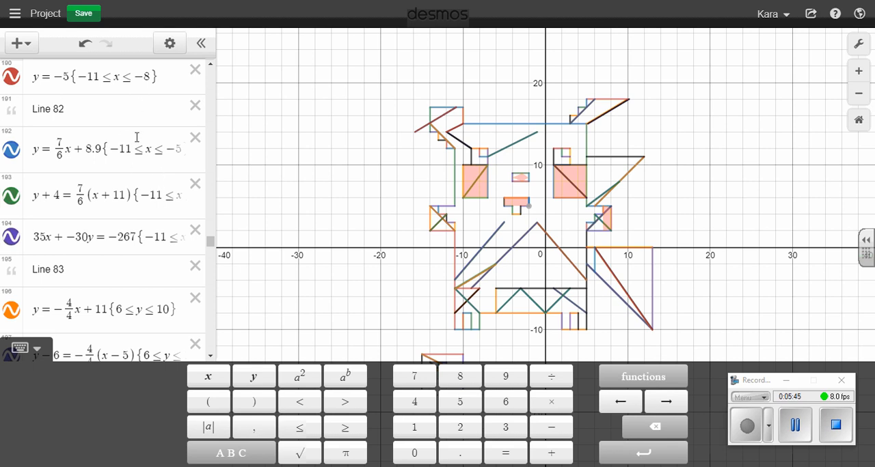
{"action": "key", "text": "ctrl+w"}
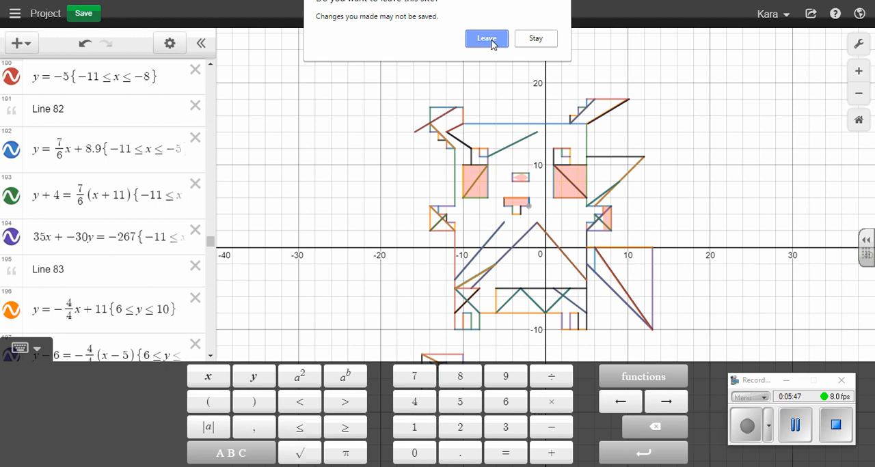
{"action": "left_click", "coordinate": [491, 41]}
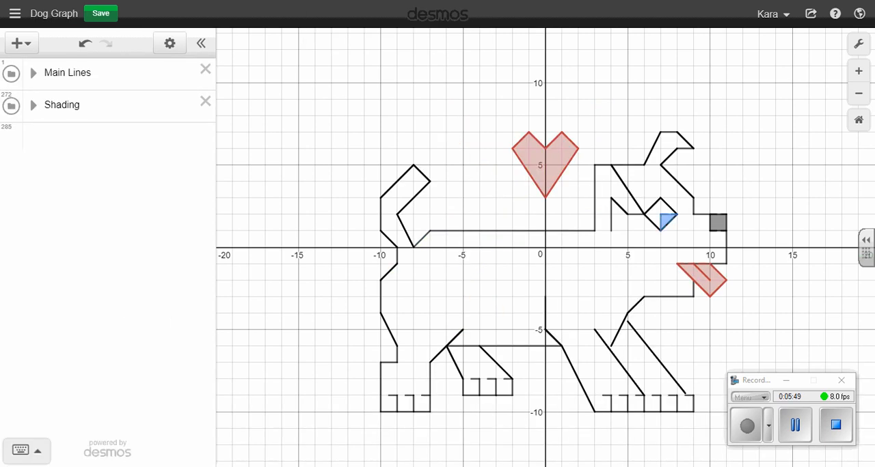
Show the item types that can be added, including folders, and insert an empty expression row below the Shading folder
{"action": "left_click", "coordinate": [27, 43]}
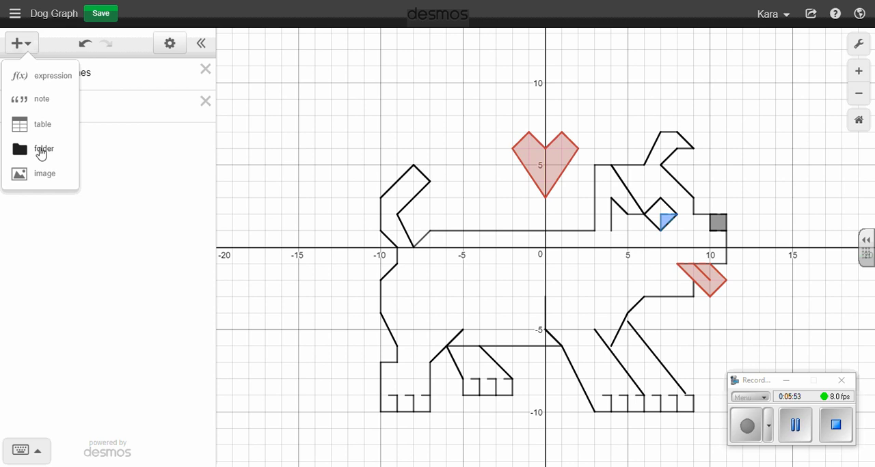
{"action": "left_click", "coordinate": [168, 152]}
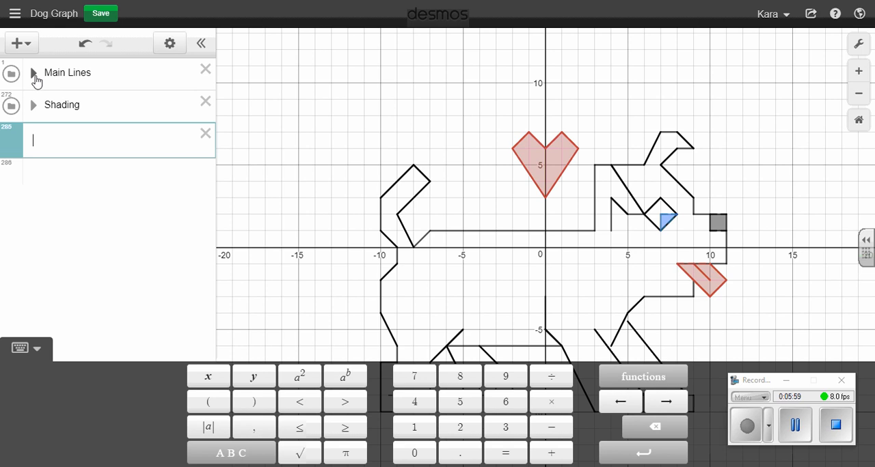
Look through the notes and equations in the Main Lines folder, collapse it, and expand the Shading folder
{"action": "left_click", "coordinate": [33, 79]}
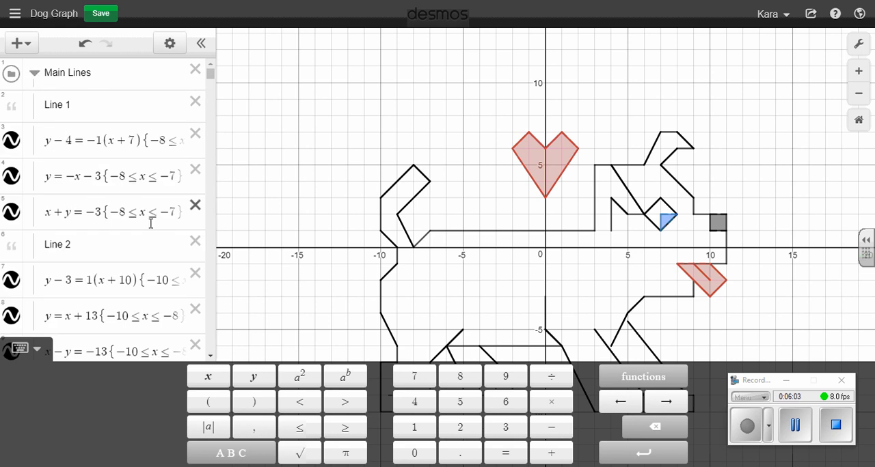
{"action": "scroll", "coordinate": [89, 166], "scroll_direction": "down", "scroll_amount": 3}
{"action": "scroll", "coordinate": [99, 168], "scroll_direction": "down", "scroll_amount": 15}
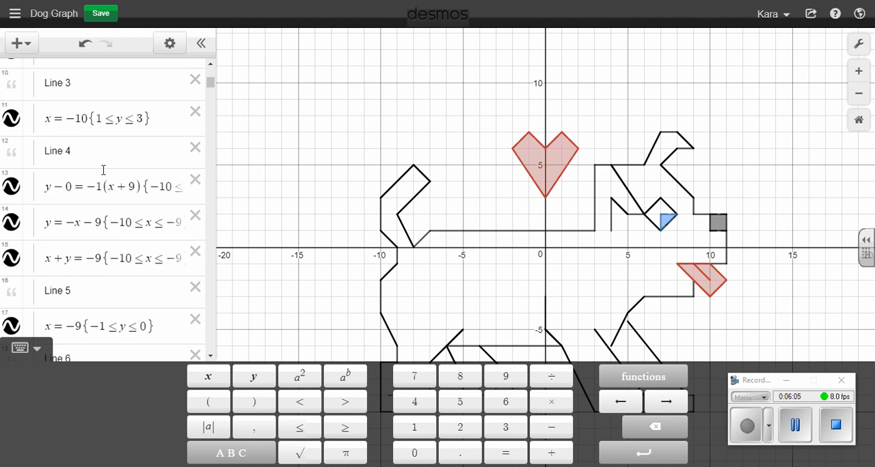
{"action": "scroll", "coordinate": [106, 177], "scroll_direction": "up", "scroll_amount": 15}
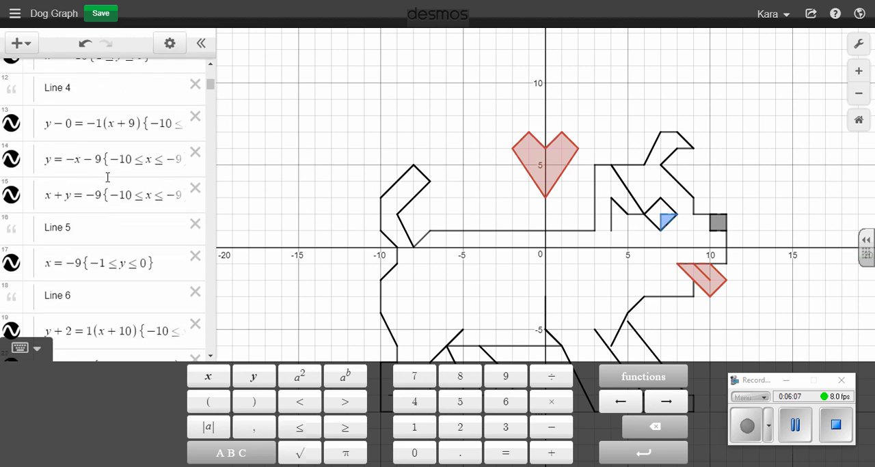
{"action": "left_click", "coordinate": [34, 74]}
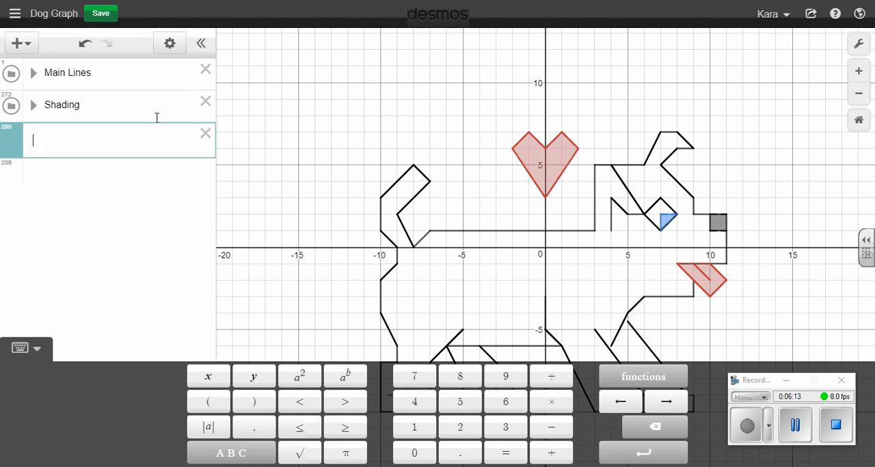
{"action": "left_click", "coordinate": [34, 106]}
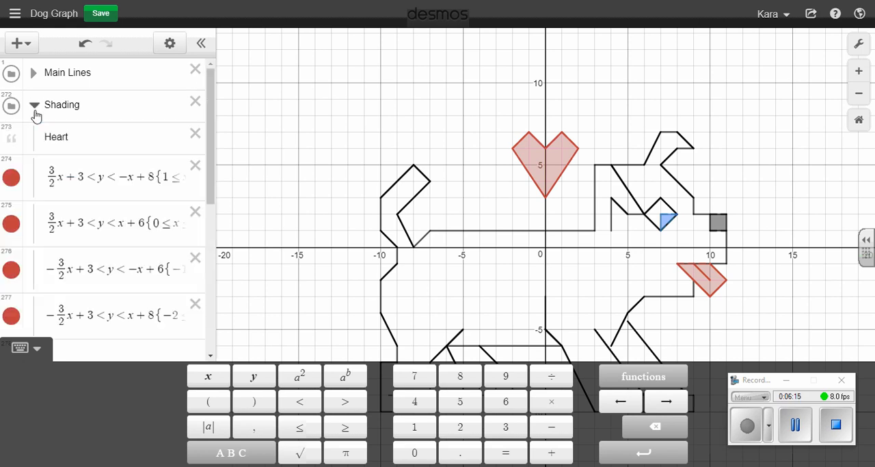
Look through the inequalities in the Dog Graph's Shading folder, collapse it, and leave the graph without saving changes
{"action": "scroll", "coordinate": [106, 202], "scroll_direction": "down", "scroll_amount": 5}
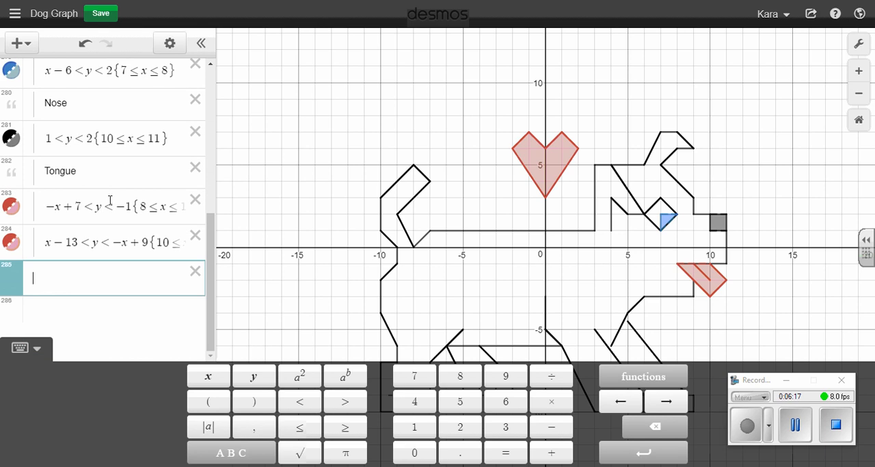
{"action": "scroll", "coordinate": [110, 201], "scroll_direction": "up", "scroll_amount": 10}
{"action": "left_click", "coordinate": [32, 107]}
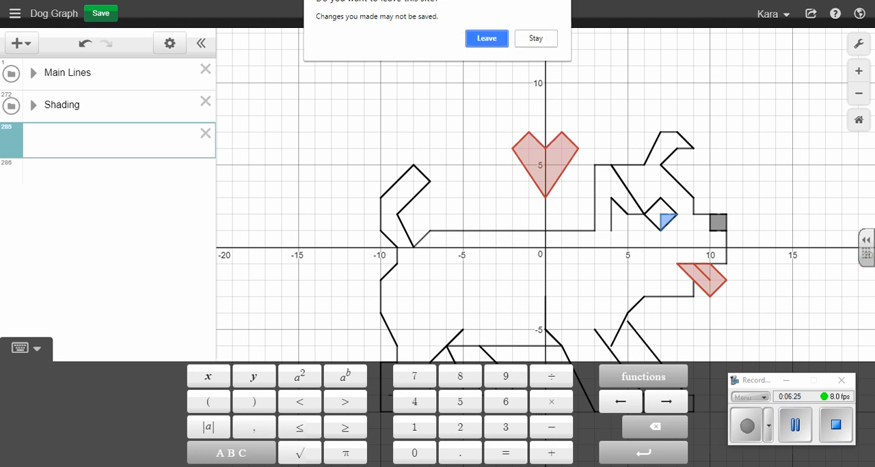
{"action": "left_click", "coordinate": [481, 39]}
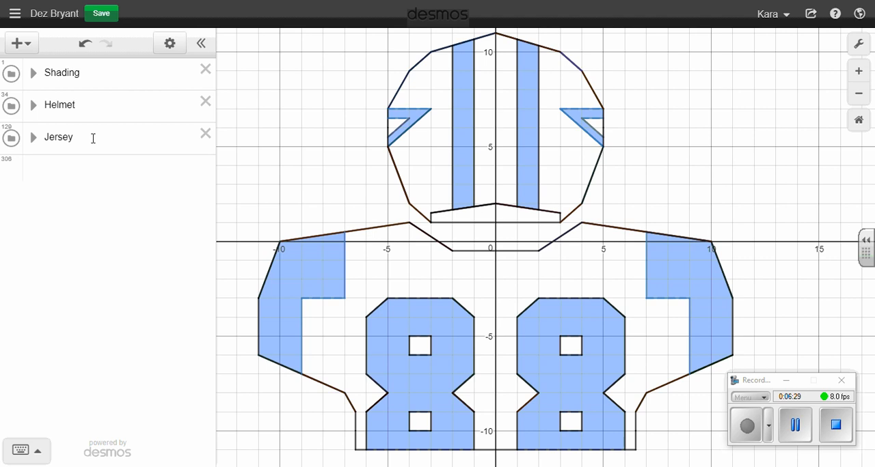
Examine how the Dez Bryant graph organizes its Helmet, Jersey and Shading folders, expanding and collapsing each one
{"action": "left_click", "coordinate": [33, 105]}
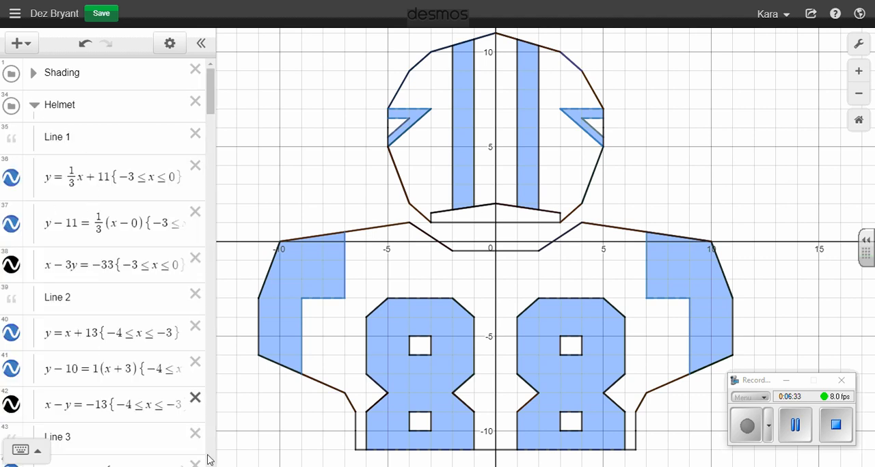
{"action": "left_click", "coordinate": [32, 105]}
{"action": "left_click", "coordinate": [32, 138]}
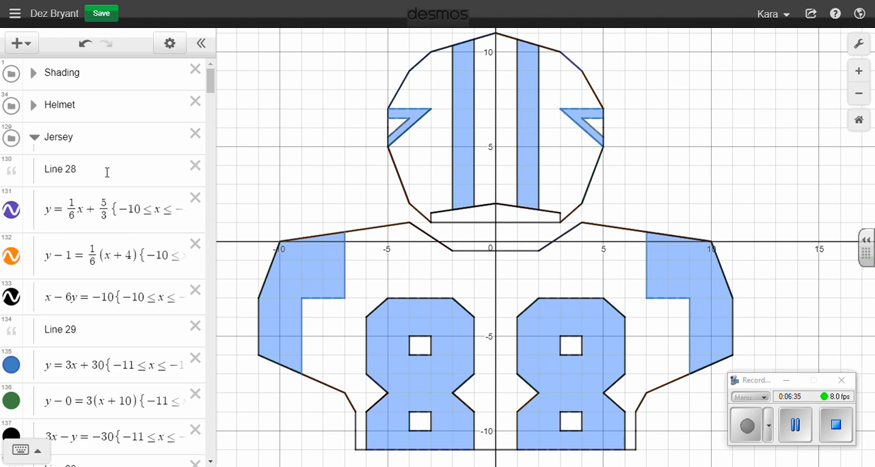
{"action": "left_click", "coordinate": [36, 139]}
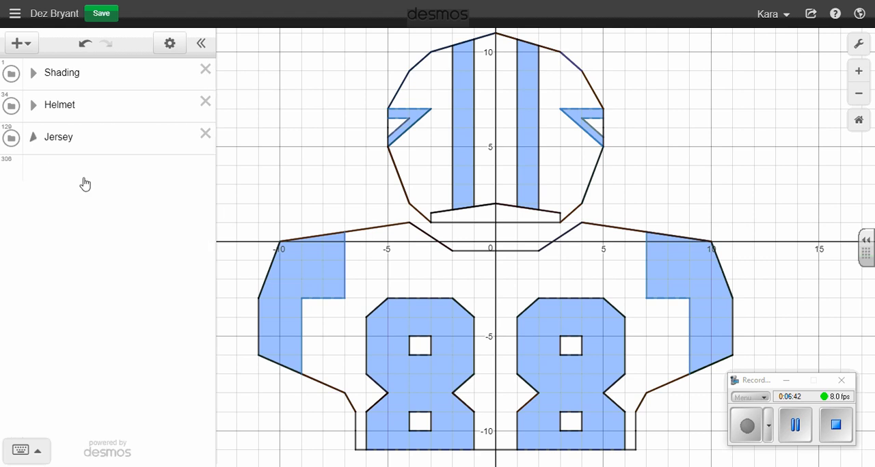
{"action": "left_click", "coordinate": [34, 74]}
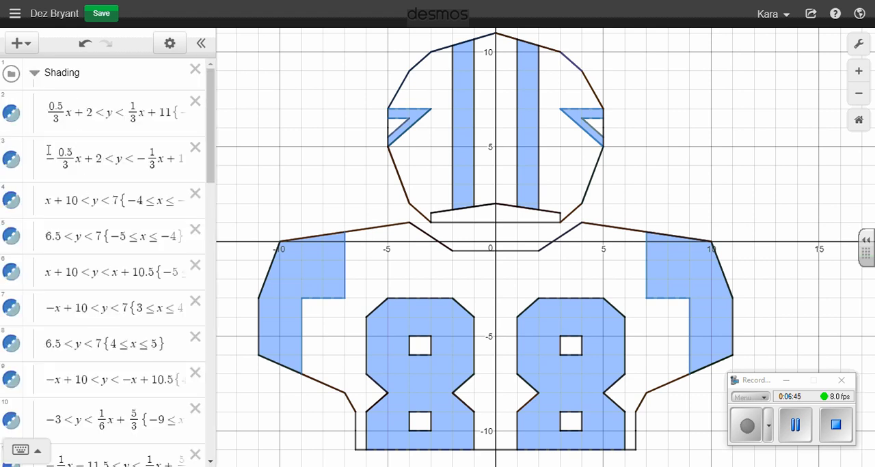
{"action": "left_click", "coordinate": [34, 73]}
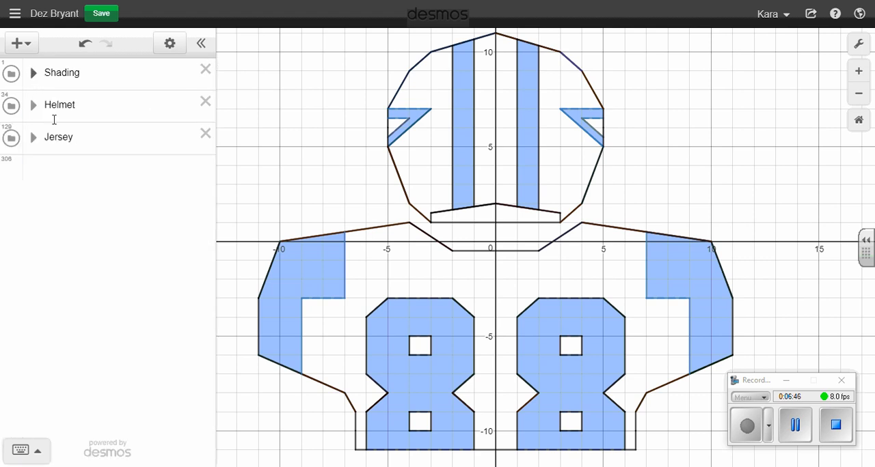
Show the item types that can be added, including folders, and leave the Dez Bryant graph without saving changes
{"action": "left_click", "coordinate": [29, 44]}
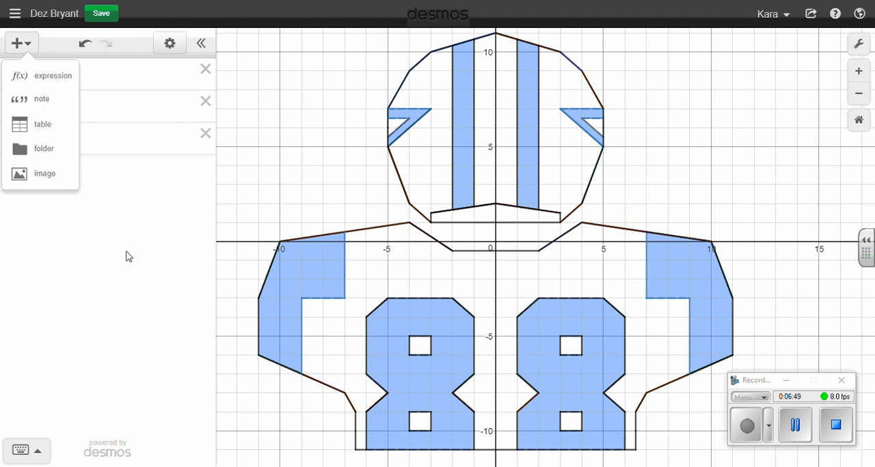
{"action": "left_click", "coordinate": [126, 280]}
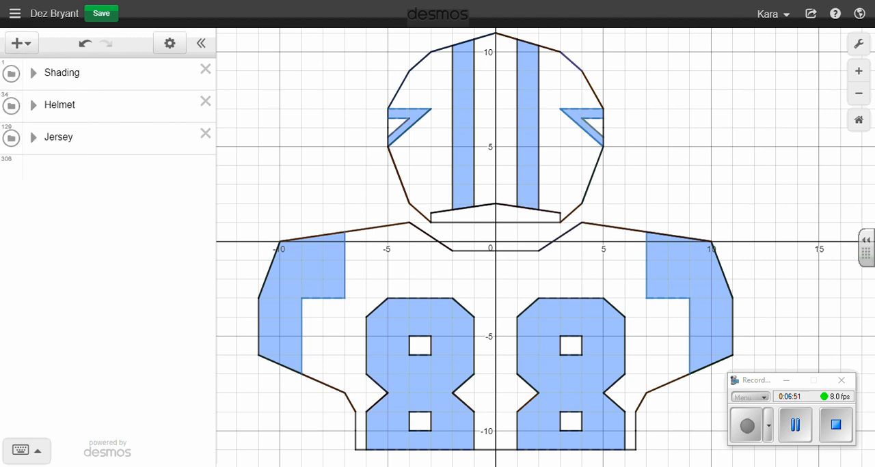
{"action": "left_click", "coordinate": [484, 38]}
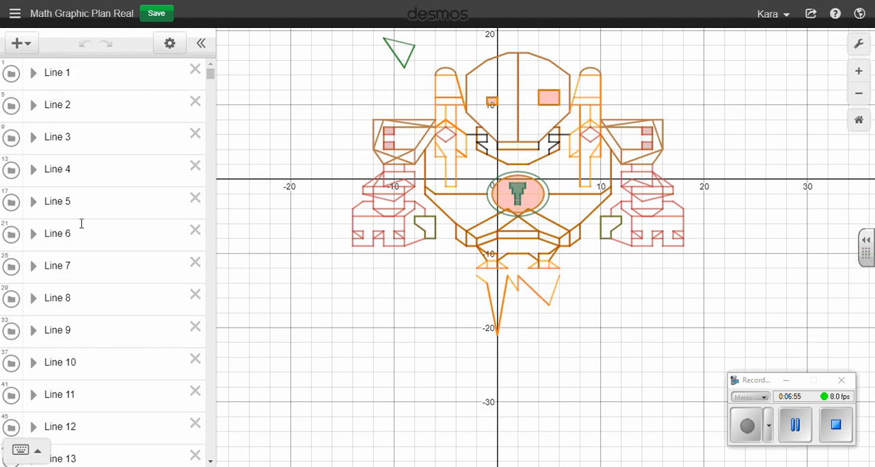
Examine the equation forms inside the Line 1 folder of Math Graphic Plan Real, collapse it, and leave the graph without saving changes
{"action": "left_click", "coordinate": [33, 73]}
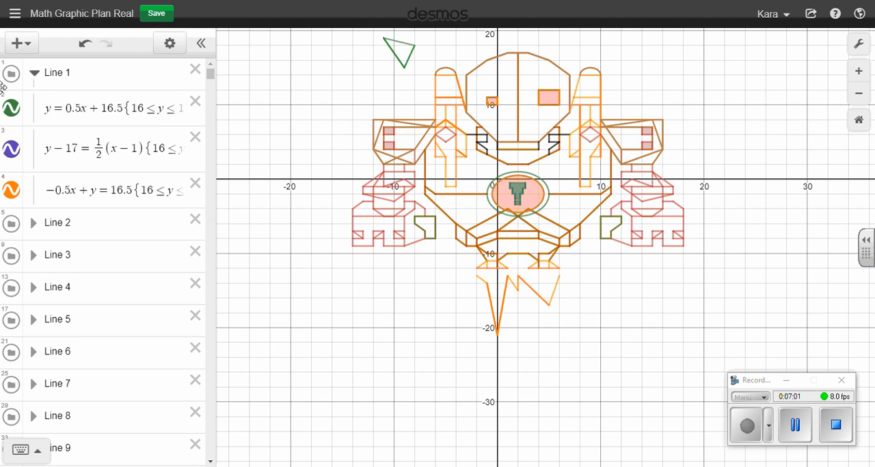
{"action": "left_click", "coordinate": [34, 72]}
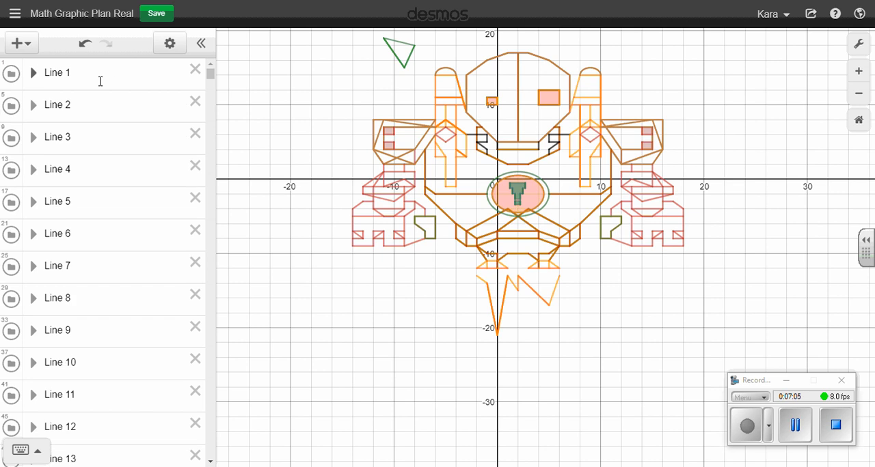
{"action": "mouse_move", "coordinate": [211, 80]}
{"action": "left_mouse_down"}
{"action": "mouse_move", "coordinate": [214, 116]}
{"action": "mouse_move", "coordinate": [211, 63]}
{"action": "left_mouse_up"}
{"action": "key", "text": "ctrl+w"}
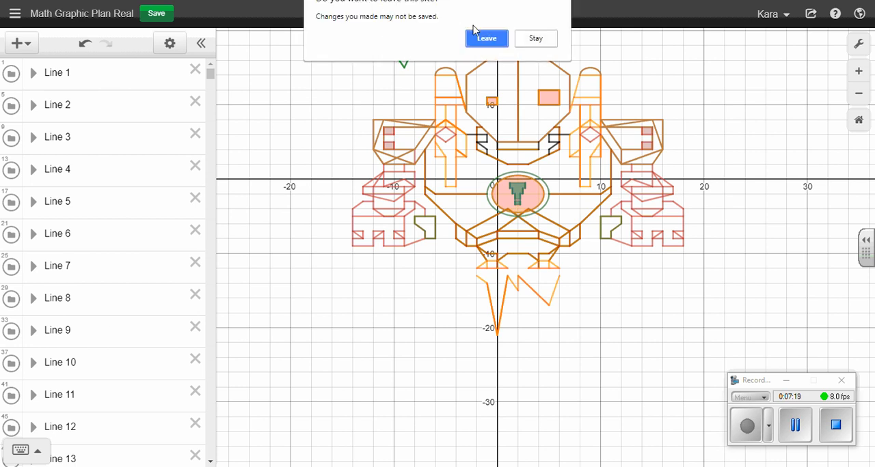
{"action": "left_click", "coordinate": [478, 37]}
Return to the Line Project 2017 graph and save it
{"action": "key", "text": "ctrl+Tab"}
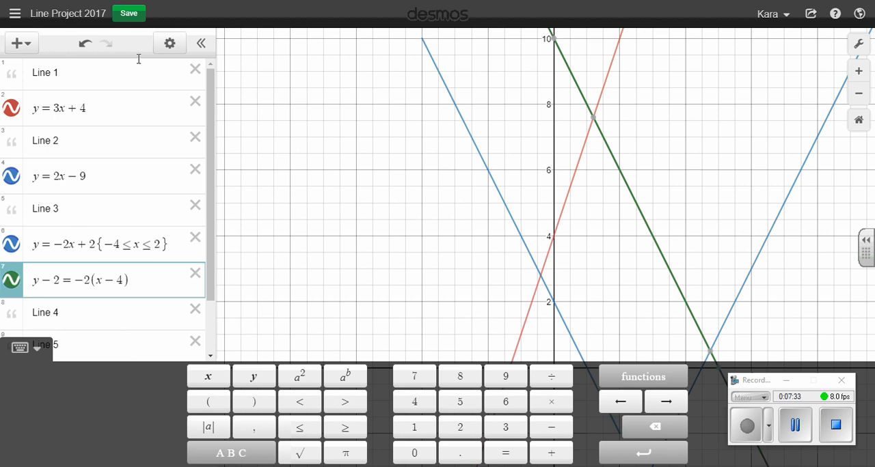
{"action": "left_click", "coordinate": [131, 17]}
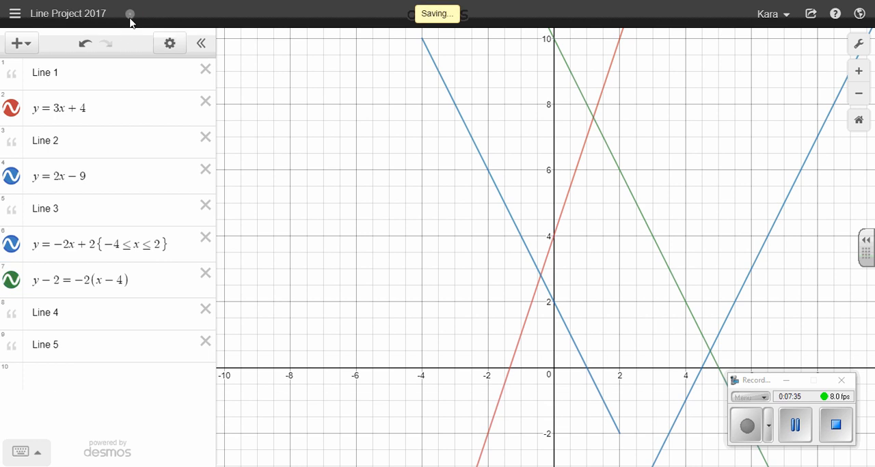